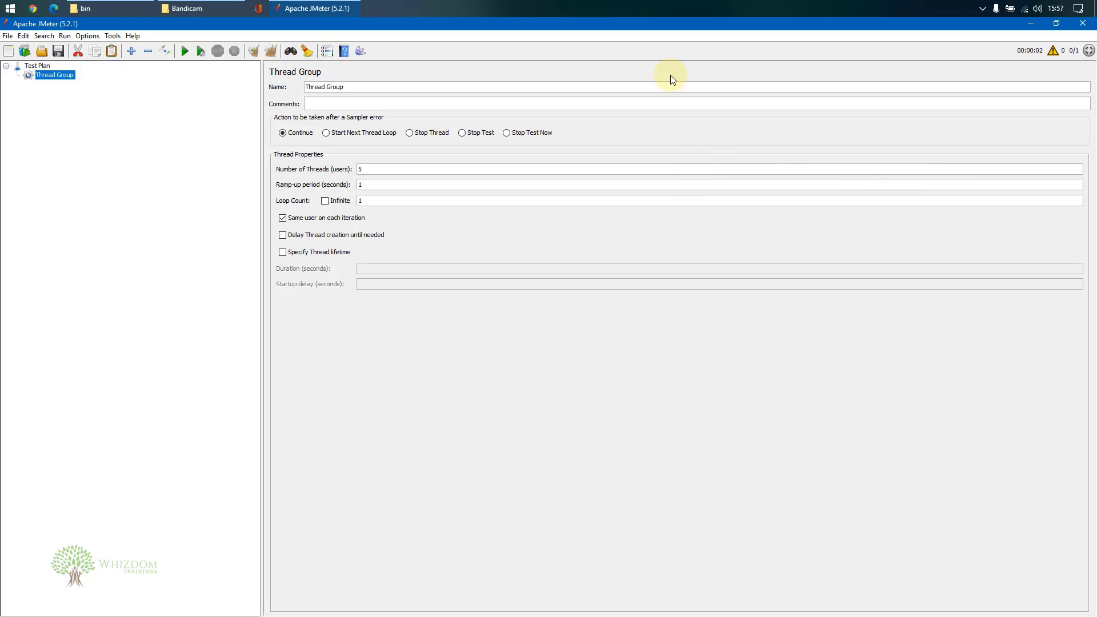
Step: Add an HTTP Request sampler to the Thread Group of the test plan
{"action": "left_click", "coordinate": [32, 66]}
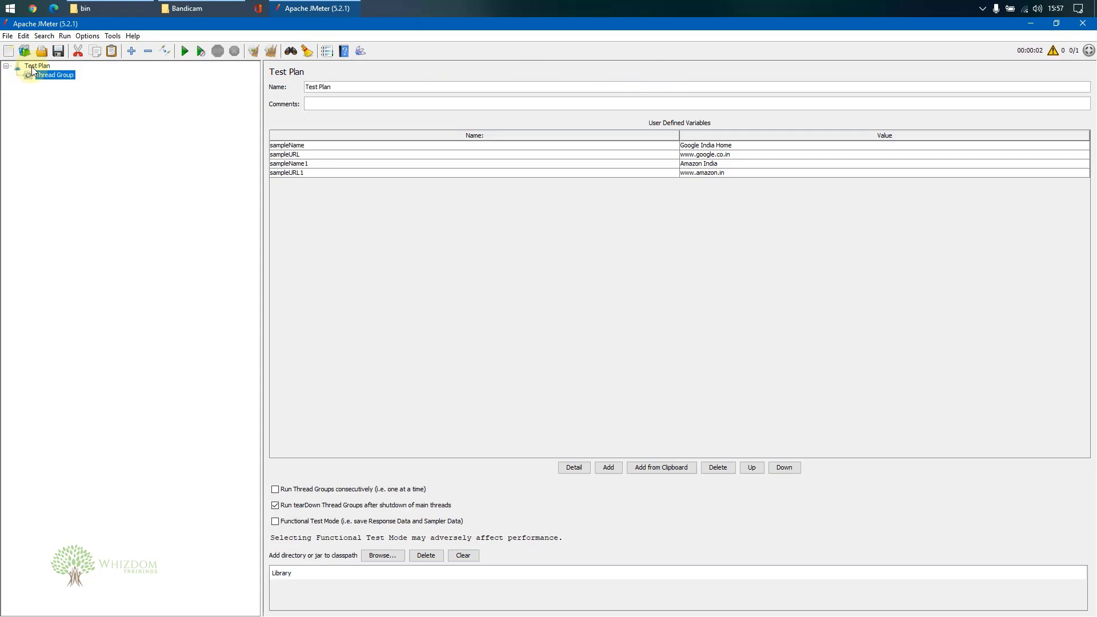
{"action": "left_click", "coordinate": [36, 77]}
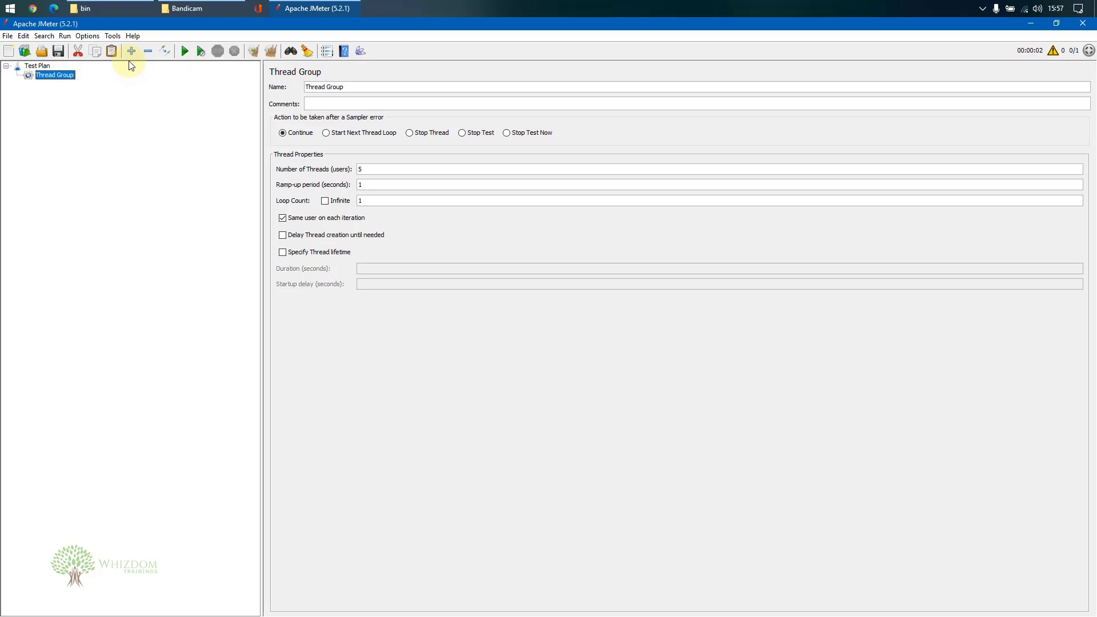
{"action": "right_click", "coordinate": [59, 74]}
{"action": "mouse_move", "coordinate": [121, 82]}
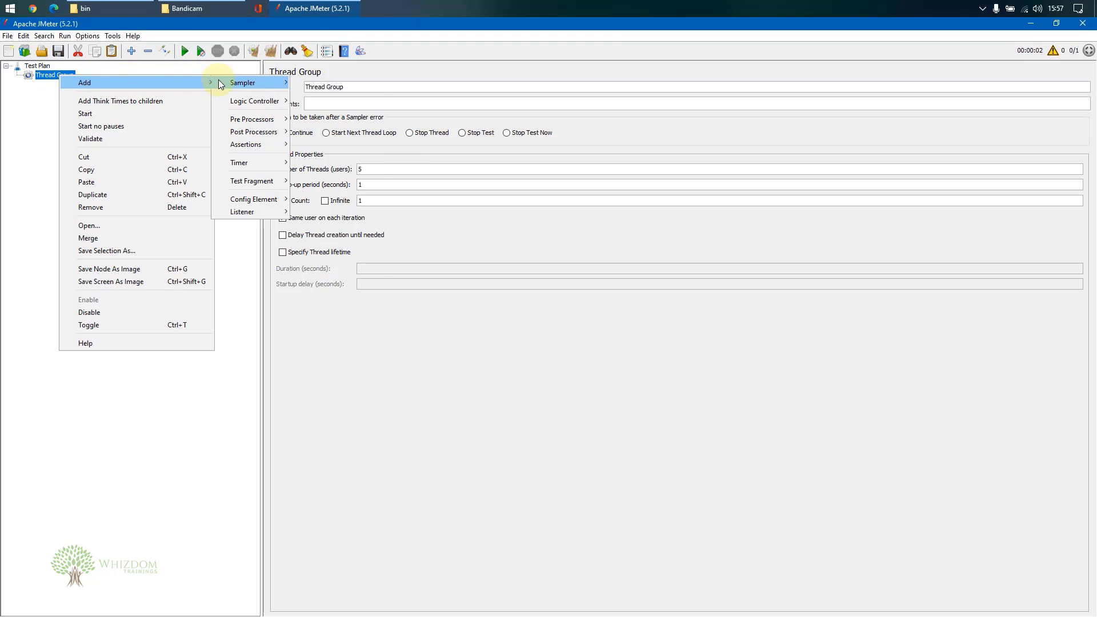
{"action": "mouse_move", "coordinate": [228, 82]}
{"action": "left_click", "coordinate": [326, 95]}
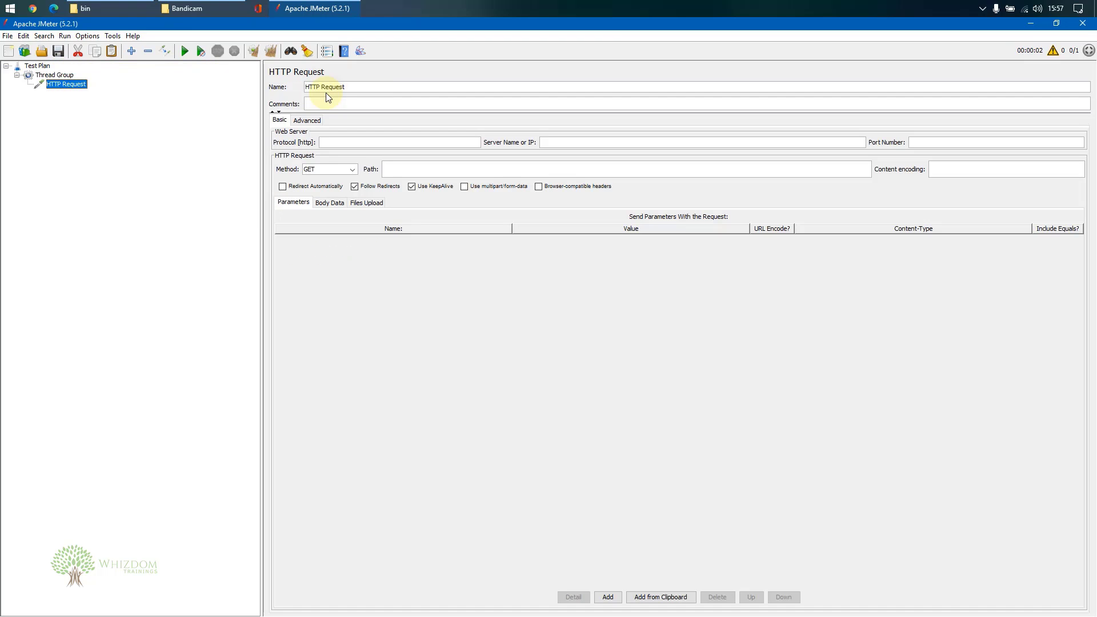
{"action": "left_click_drag", "start_coordinate": [353, 87], "coordinate": [263, 89]}
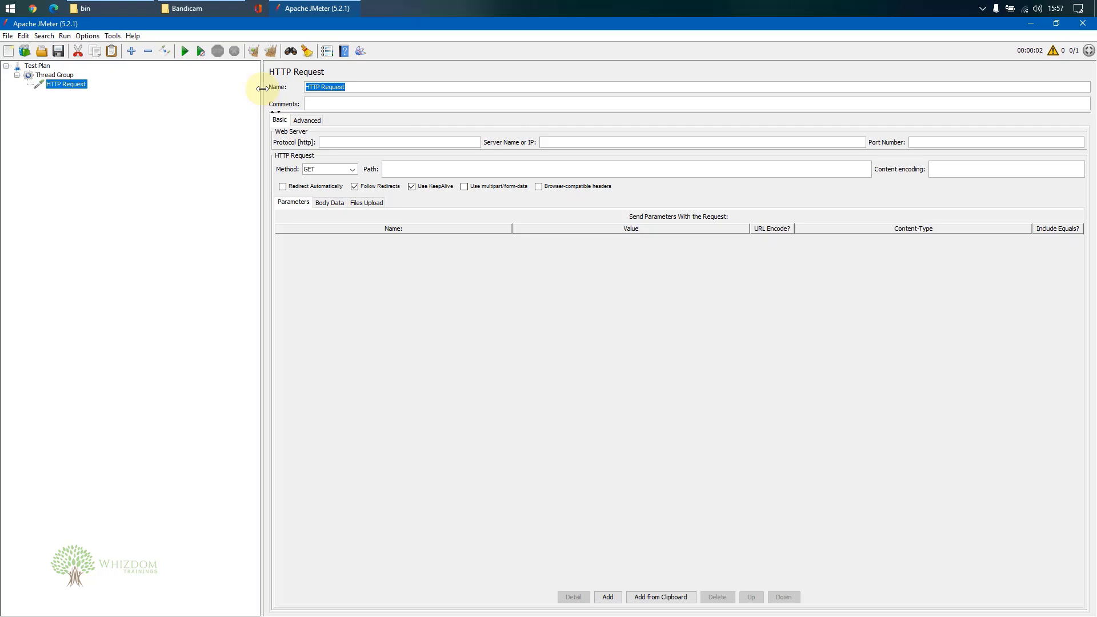
{"action": "type", "text": "User 1"}
{"action": "type", "text": ":"}
{"action": "type", "text": " 1"}
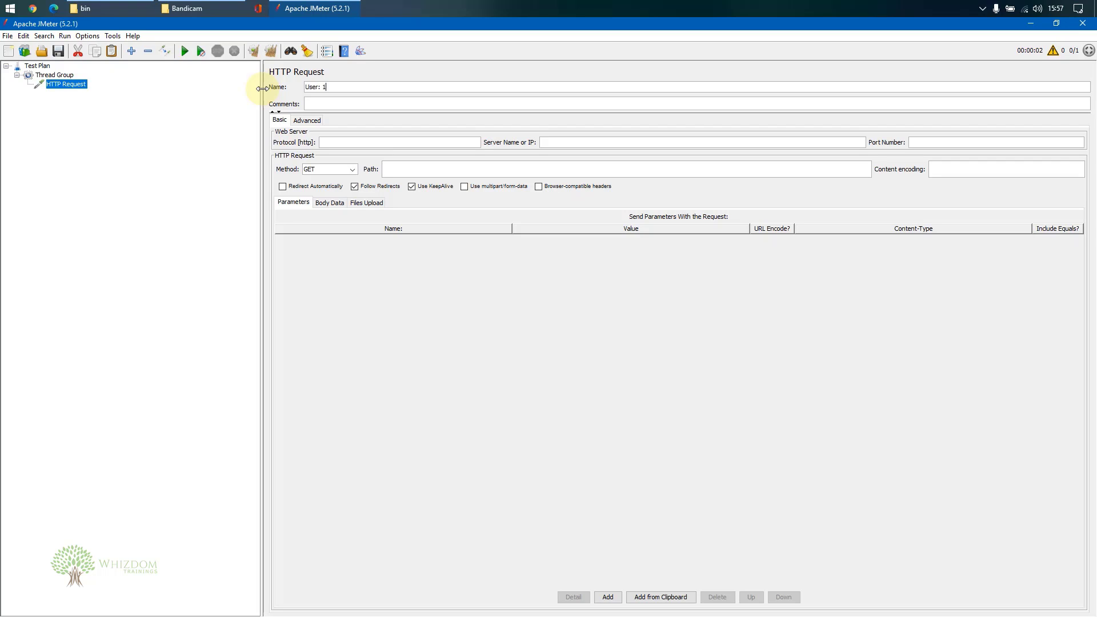
{"action": "key", "text": "BackSpace"}
{"action": "left_click", "coordinate": [576, 140]}
{"action": "type", "text": "www.google.com"}
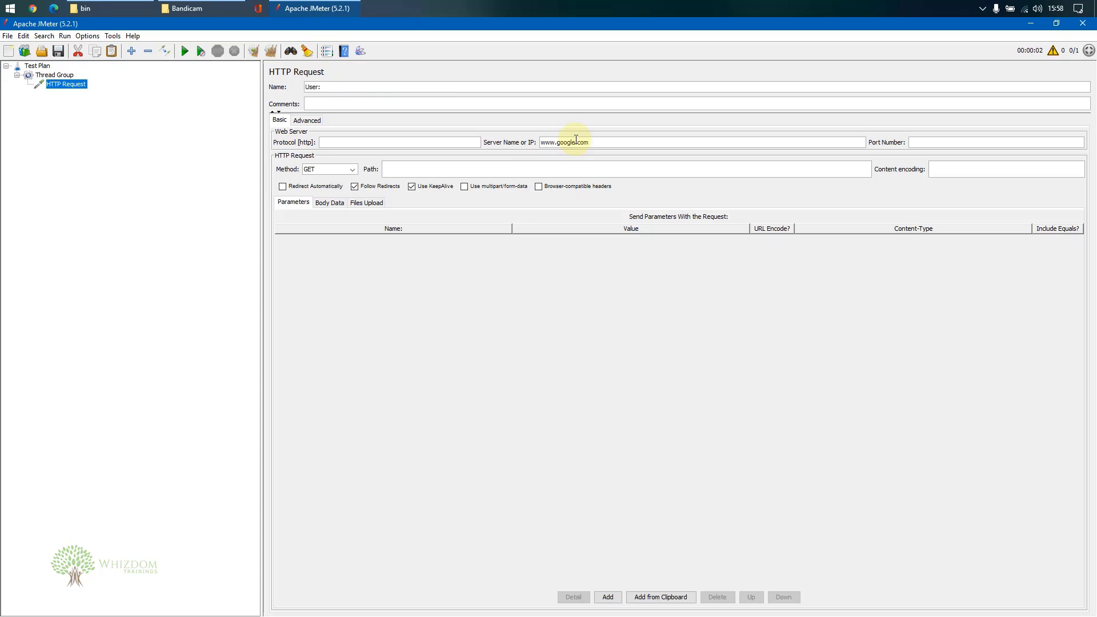
Step: Generate the __threadNum function syntax in the Function Helper, copy it to the clipboard and close the helper
{"action": "left_click", "coordinate": [112, 36]}
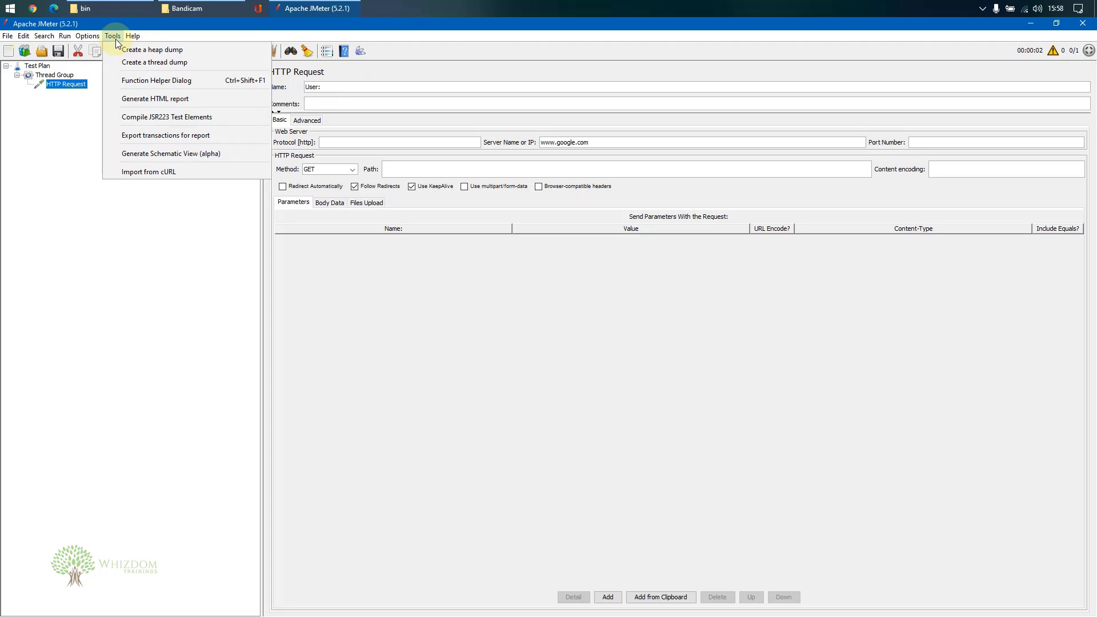
{"action": "left_click", "coordinate": [122, 81]}
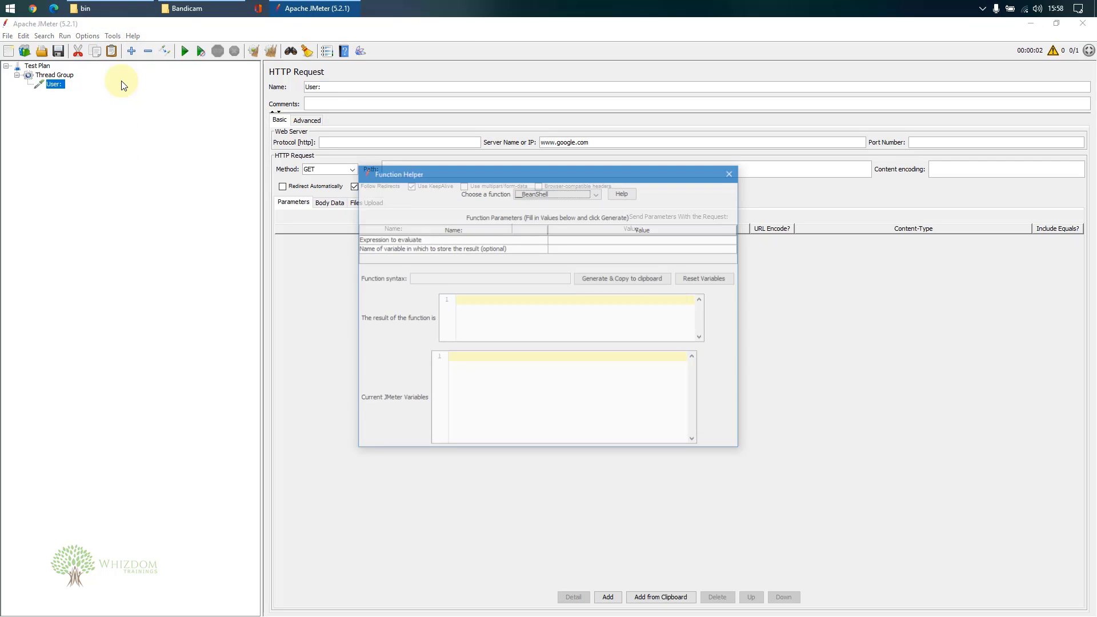
{"action": "left_click", "coordinate": [558, 196]}
{"action": "scroll", "coordinate": [560, 240], "scroll_direction": "down", "scroll_amount": 1}
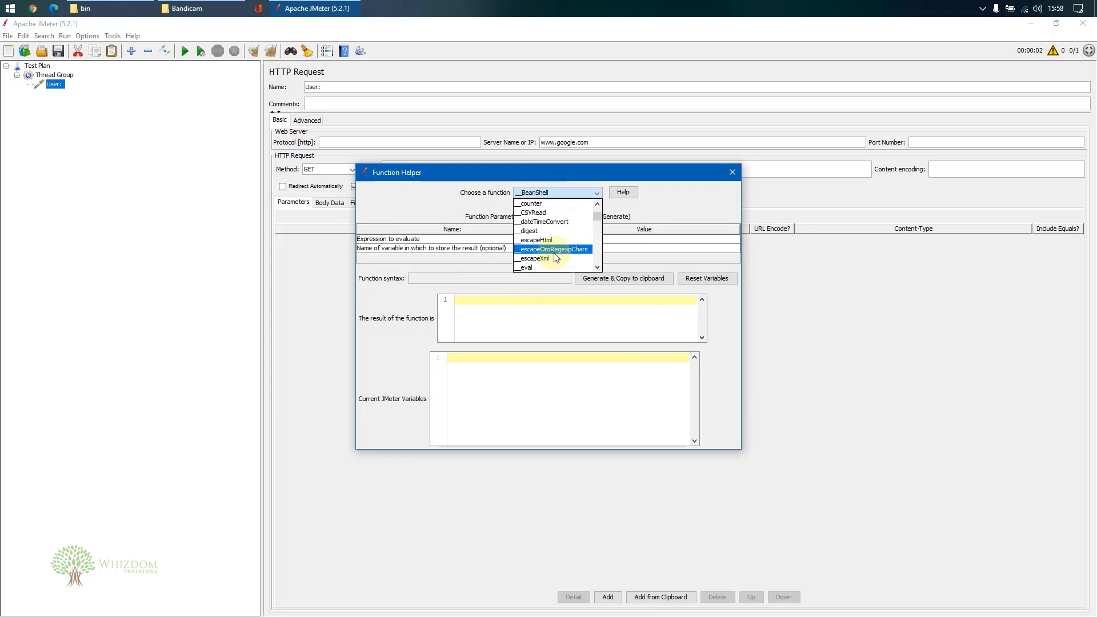
{"action": "scroll", "coordinate": [556, 258], "scroll_direction": "down", "scroll_amount": 9}
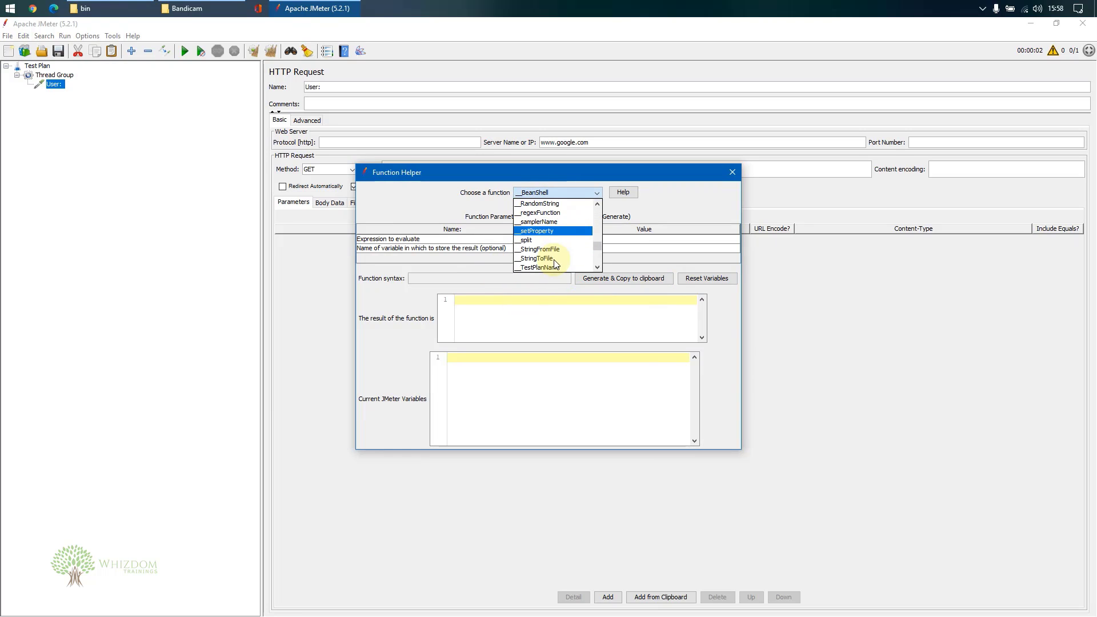
{"action": "scroll", "coordinate": [544, 269], "scroll_direction": "down", "scroll_amount": 2}
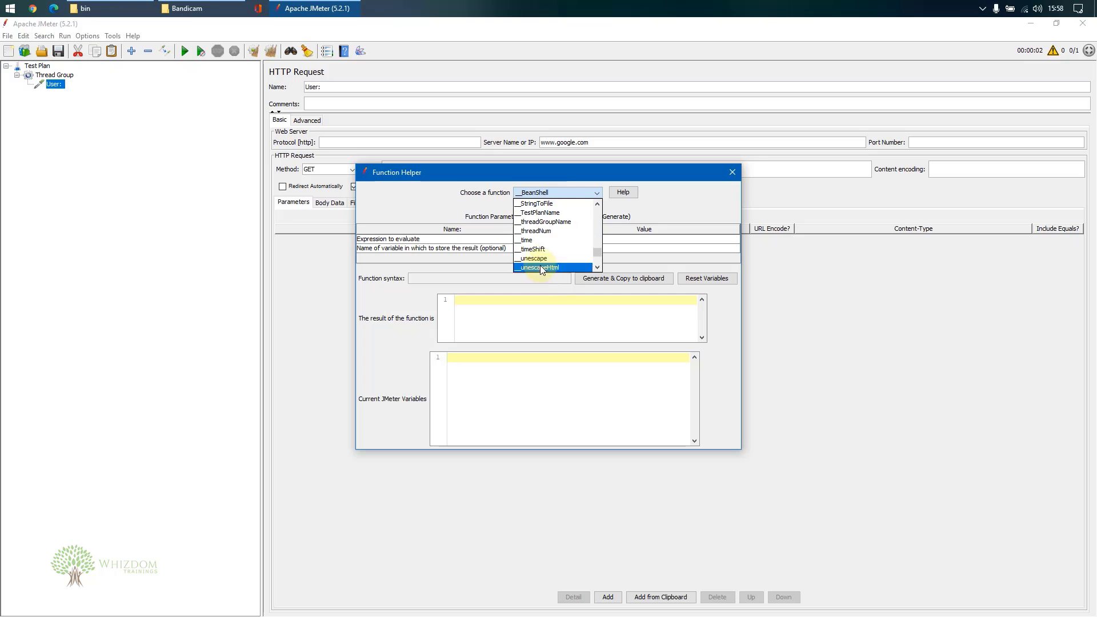
{"action": "left_click", "coordinate": [534, 231]}
{"action": "left_click", "coordinate": [644, 278]}
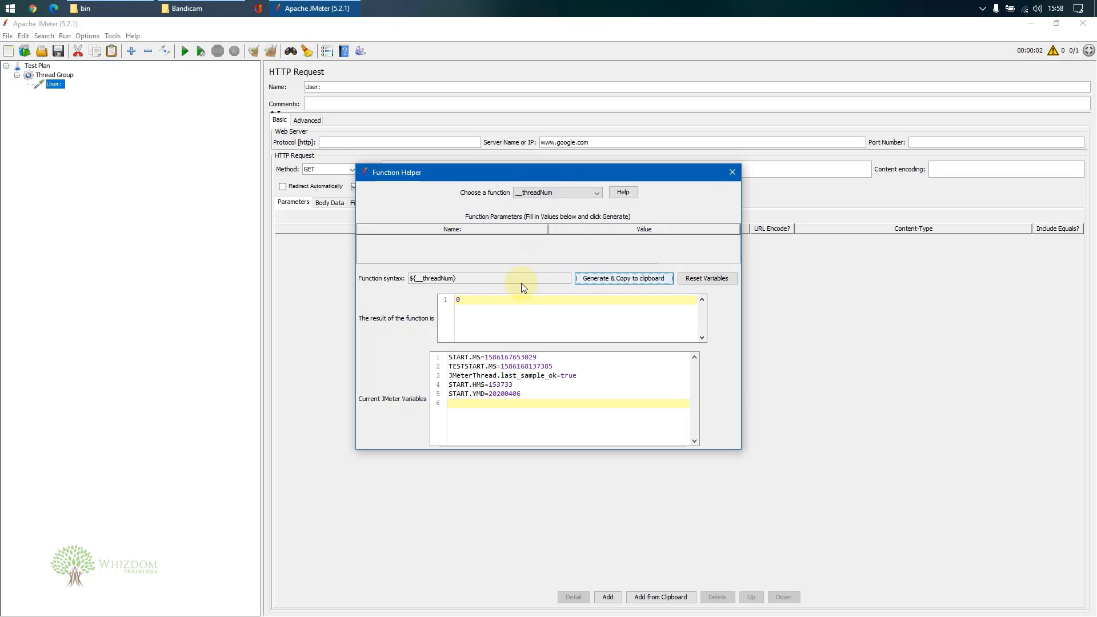
{"action": "left_click_drag", "start_coordinate": [497, 311], "coordinate": [436, 299]}
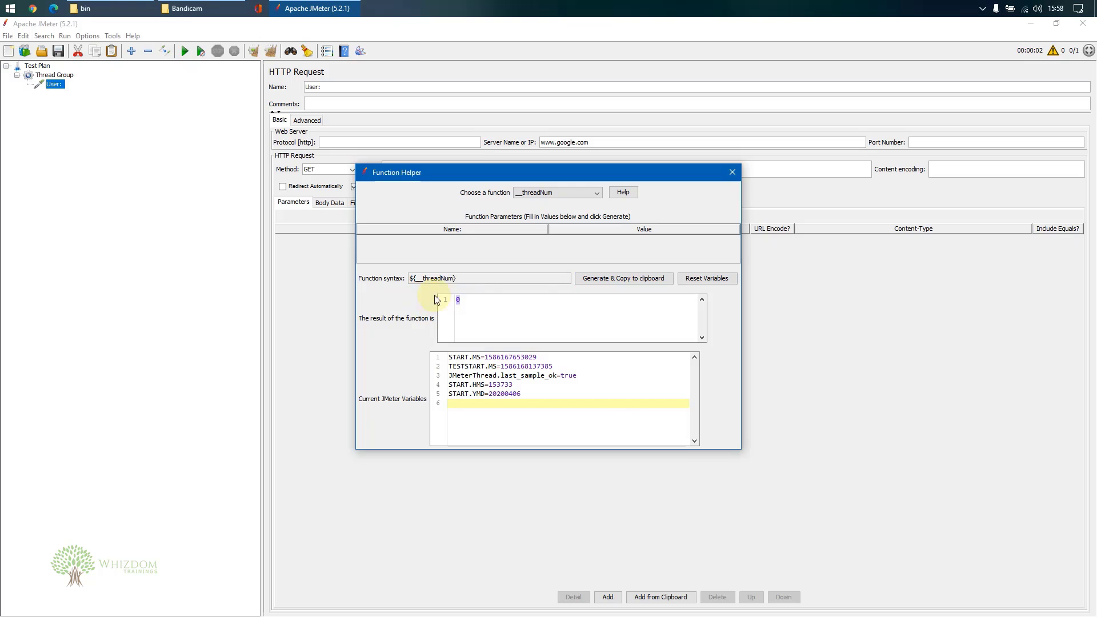
{"action": "left_click", "coordinate": [738, 174]}
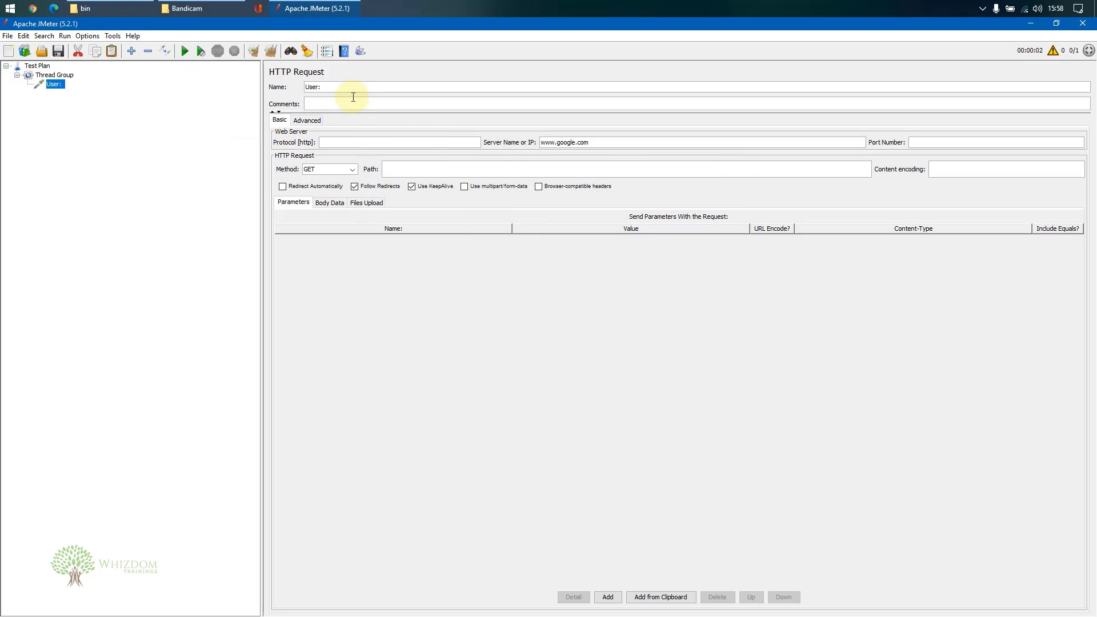
Step: Append ${__threadNum} to the HTTP request's name so that it reads "User: ${__threadNum}"
{"action": "type", "text": "${__threadNum}"}
{"action": "left_click_drag", "start_coordinate": [322, 87], "coordinate": [377, 85]}
{"action": "left_click", "coordinate": [332, 89]}
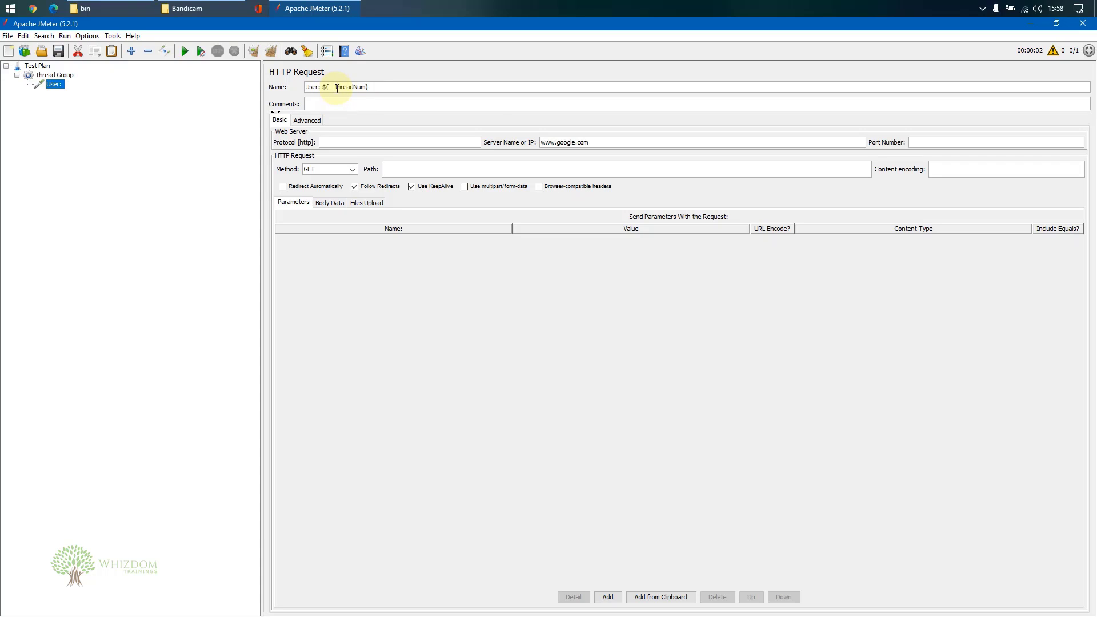
{"action": "left_click_drag", "start_coordinate": [337, 90], "coordinate": [329, 89]}
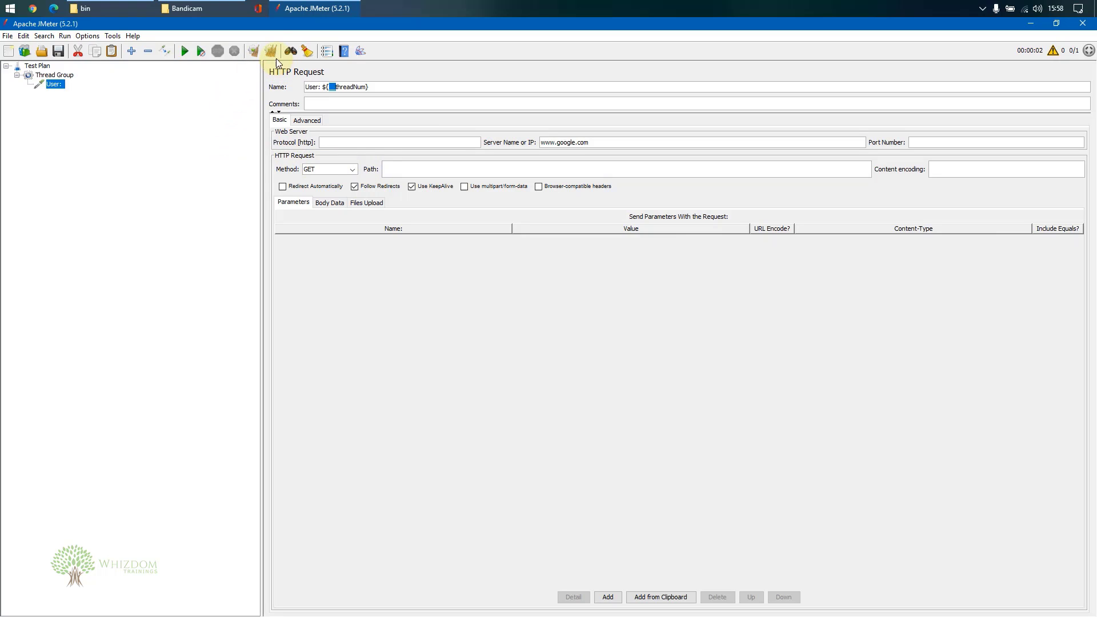
Step: Add a View Results Tree listener to the Test Plan and move it above the Thread Group
{"action": "right_click", "coordinate": [34, 66]}
{"action": "mouse_move", "coordinate": [158, 73]}
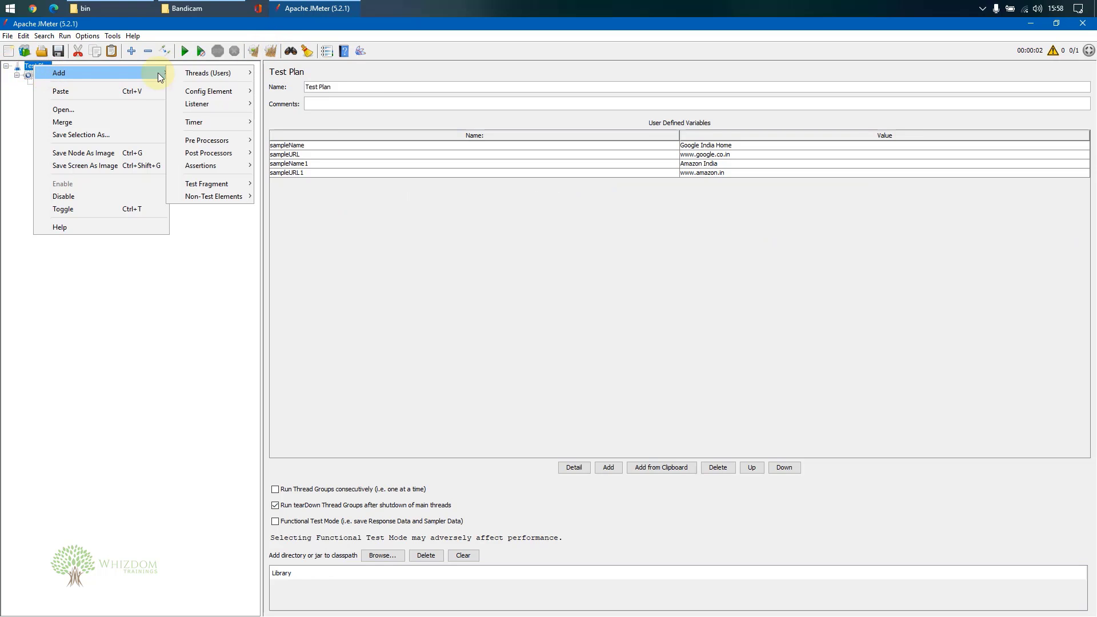
{"action": "mouse_move", "coordinate": [208, 105]}
{"action": "left_click", "coordinate": [355, 105]}
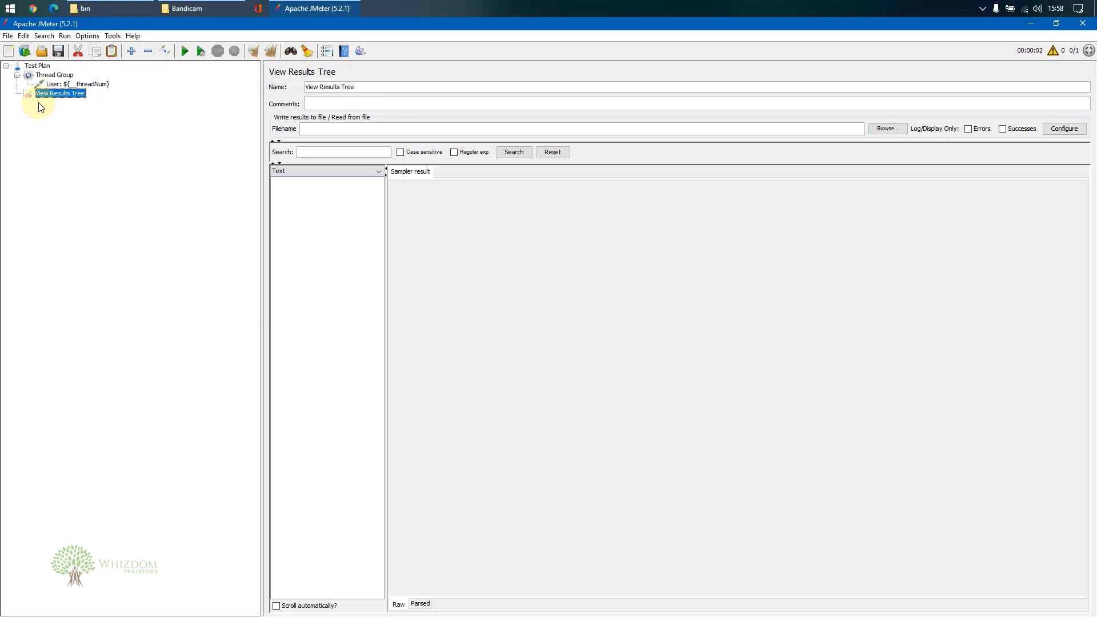
{"action": "left_click_drag", "start_coordinate": [38, 80], "coordinate": [38, 74]}
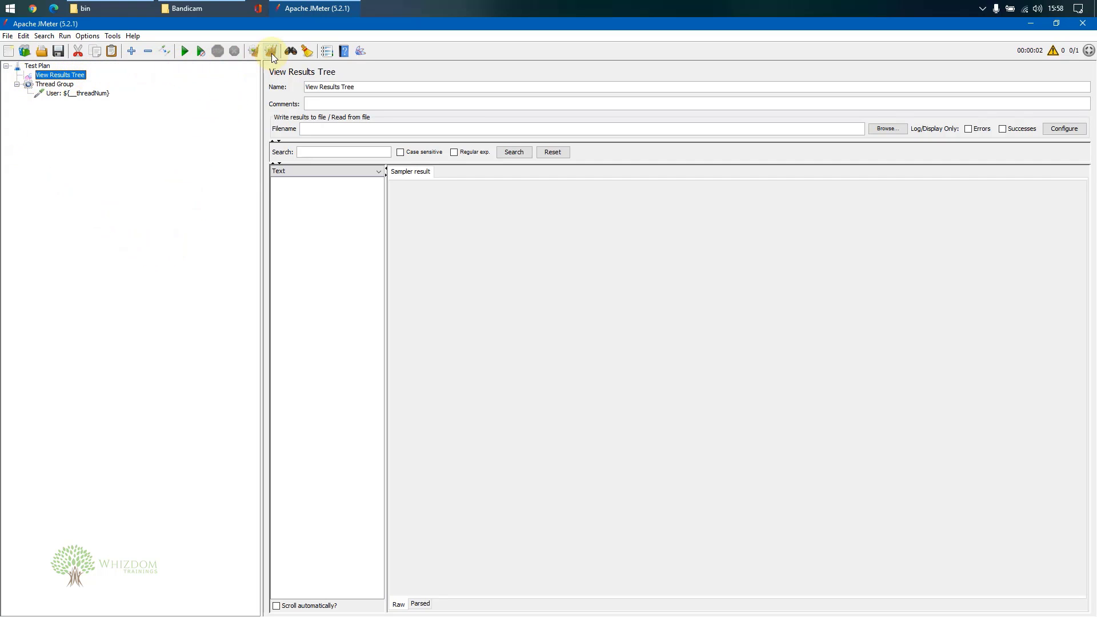
Step: Run the test without saving the plan and view the sampler results of users 1, 2, 4 and 5
{"action": "left_click", "coordinate": [186, 51]}
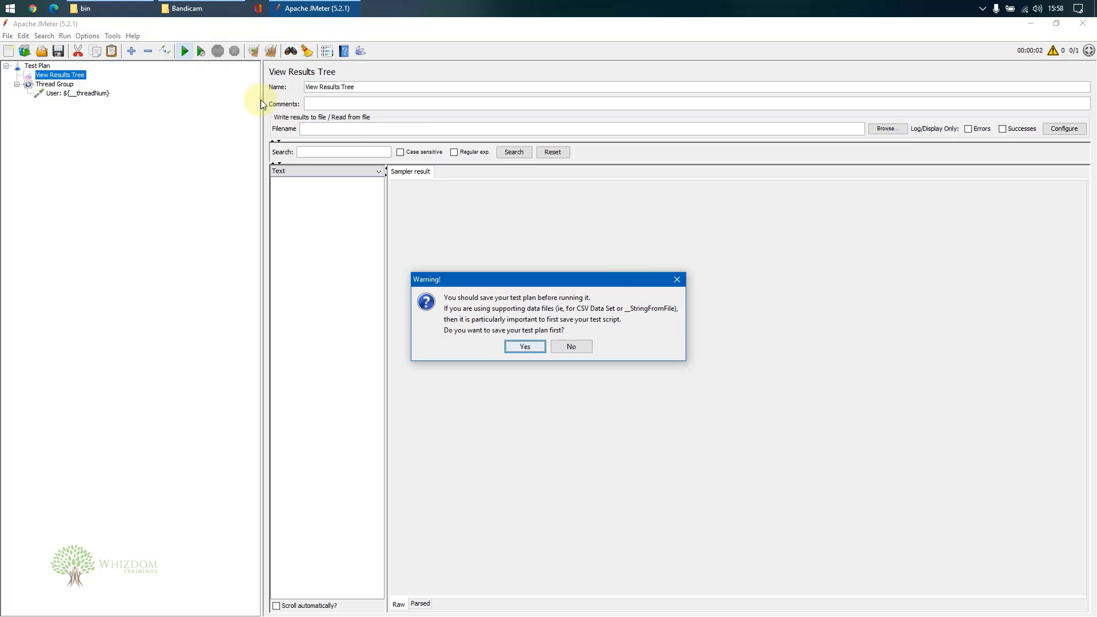
{"action": "left_click", "coordinate": [571, 345]}
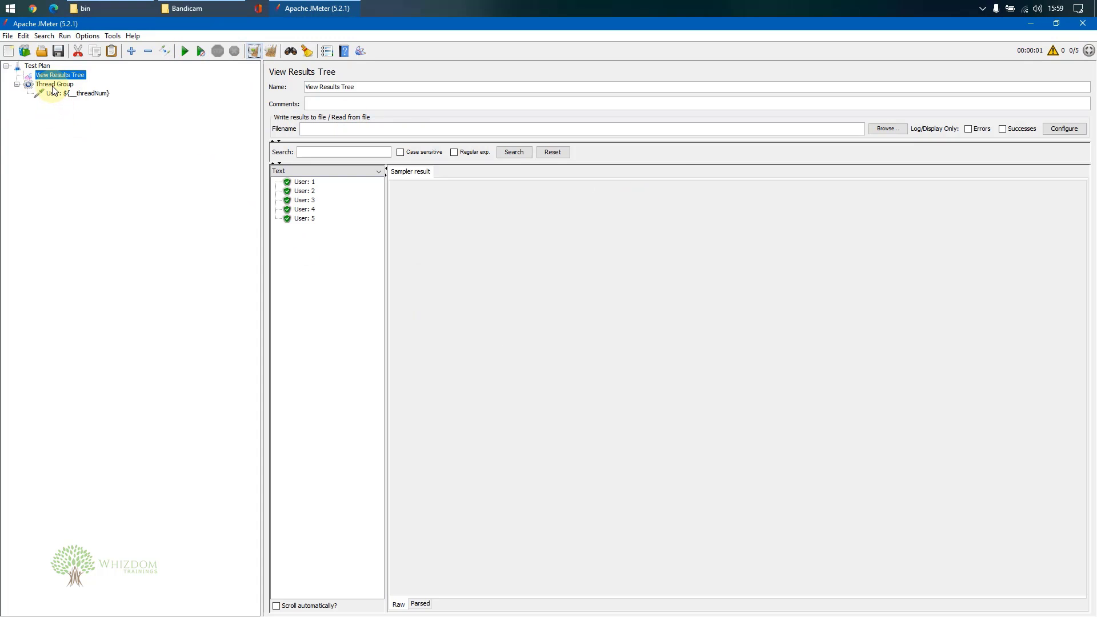
{"action": "left_click", "coordinate": [304, 183]}
{"action": "left_click", "coordinate": [308, 192]}
{"action": "left_click", "coordinate": [311, 209]}
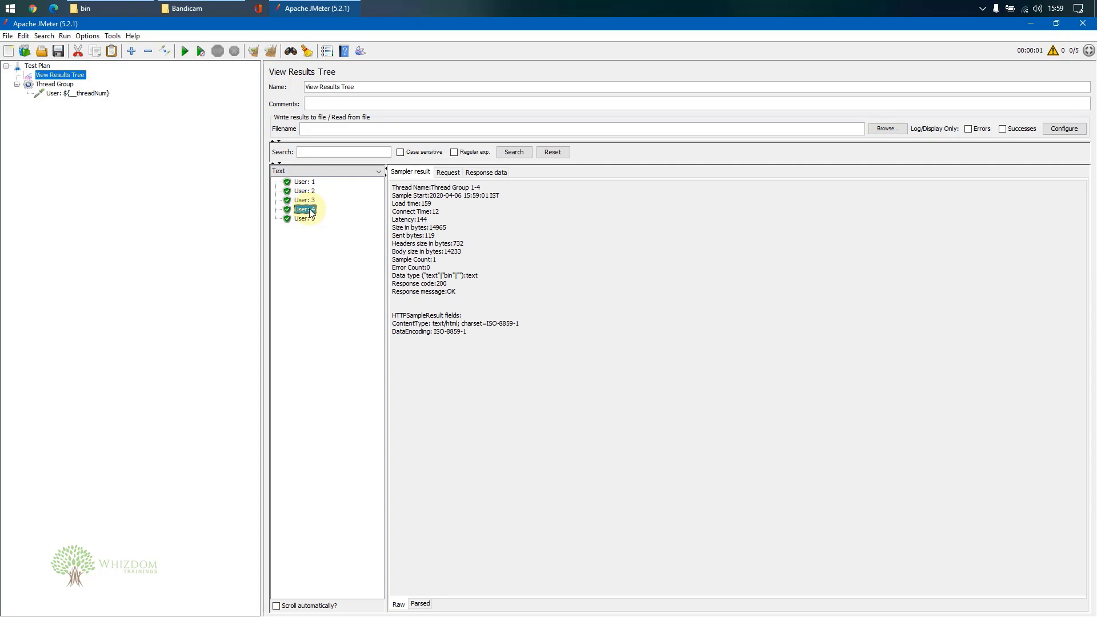
{"action": "left_click", "coordinate": [308, 219]}
Step: Set the Thread Group to 1 thread with a loop count of 5, and run the test without saving
{"action": "left_click", "coordinate": [57, 84]}
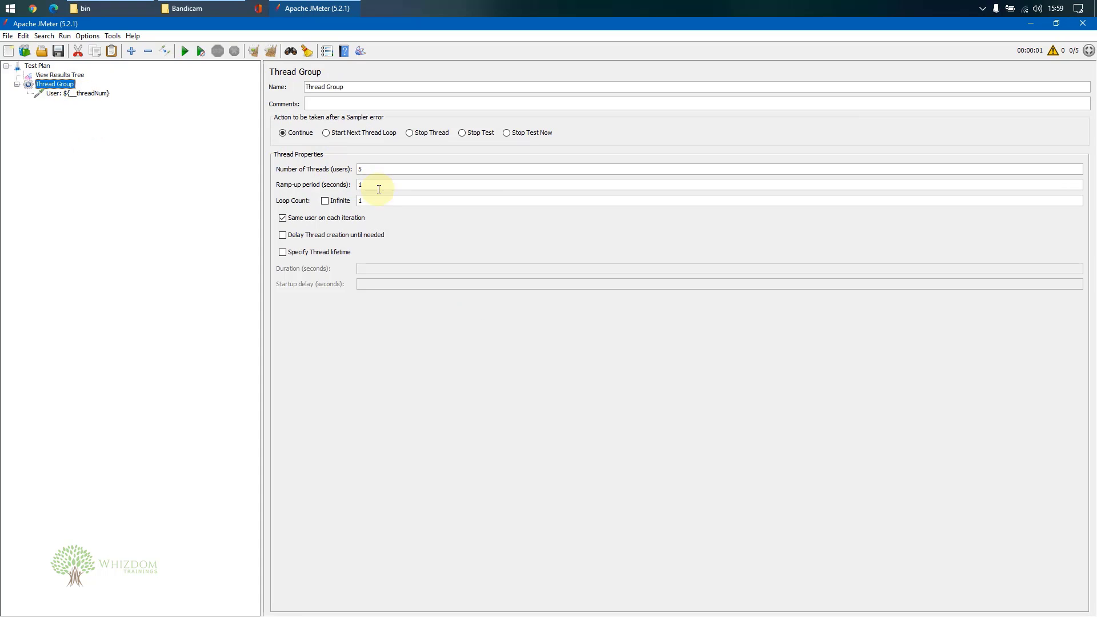
{"action": "left_click_drag", "start_coordinate": [385, 174], "coordinate": [272, 169]}
{"action": "type", "text": "1"}
{"action": "left_click_drag", "start_coordinate": [372, 201], "coordinate": [331, 199]}
{"action": "left_click", "coordinate": [186, 50]}
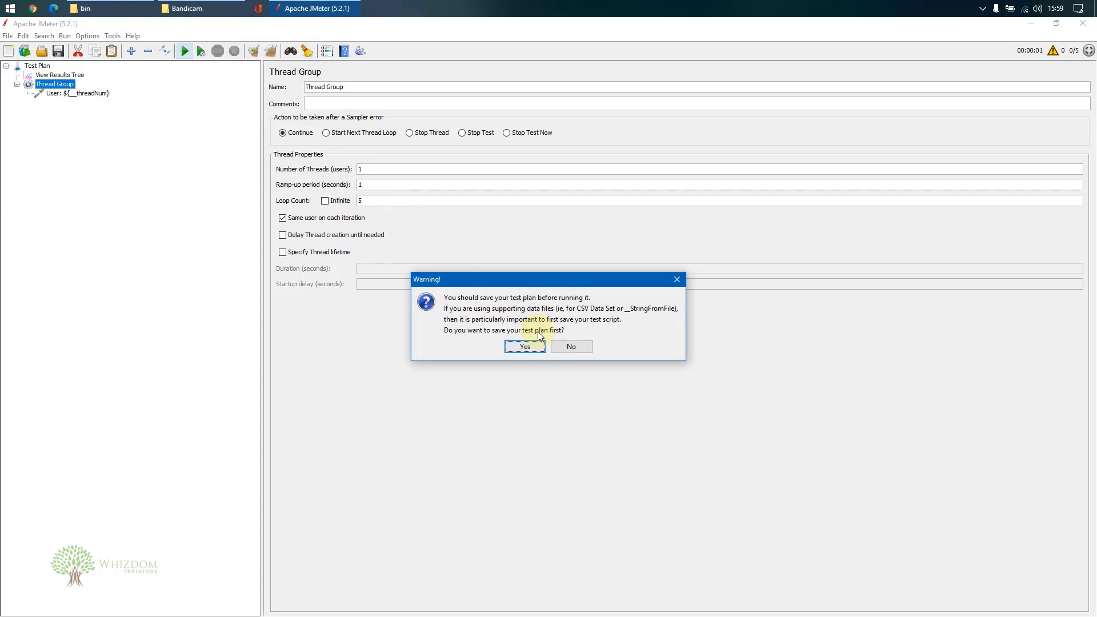
{"action": "left_click", "coordinate": [561, 345]}
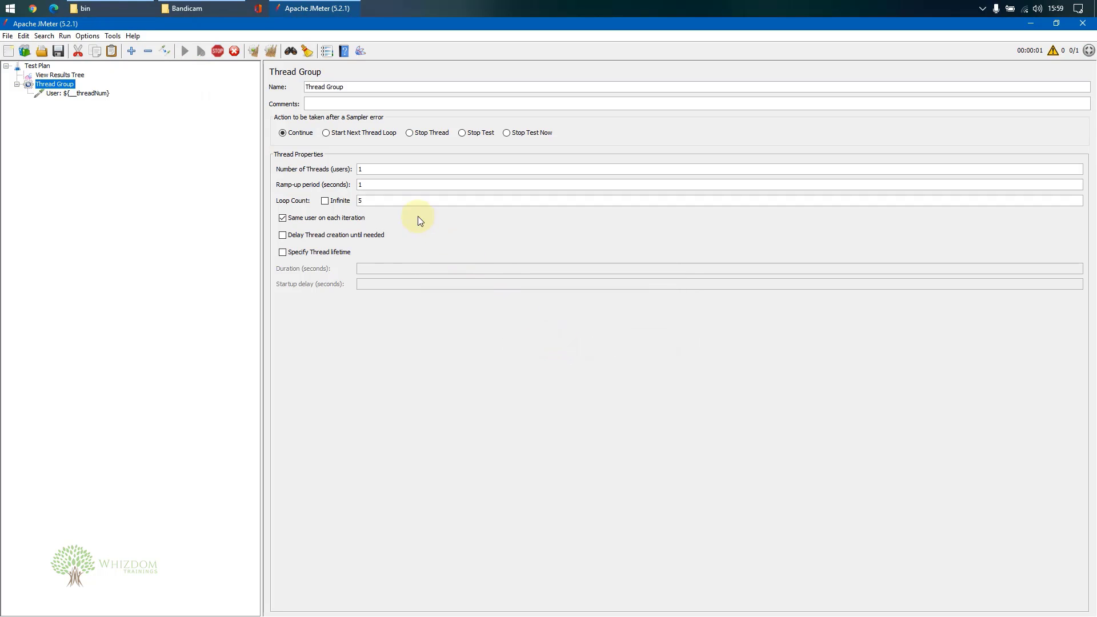
Step: Compare the user numbers in the View Results Tree with the Thread Group's thread and loop settings
{"action": "left_click", "coordinate": [58, 76]}
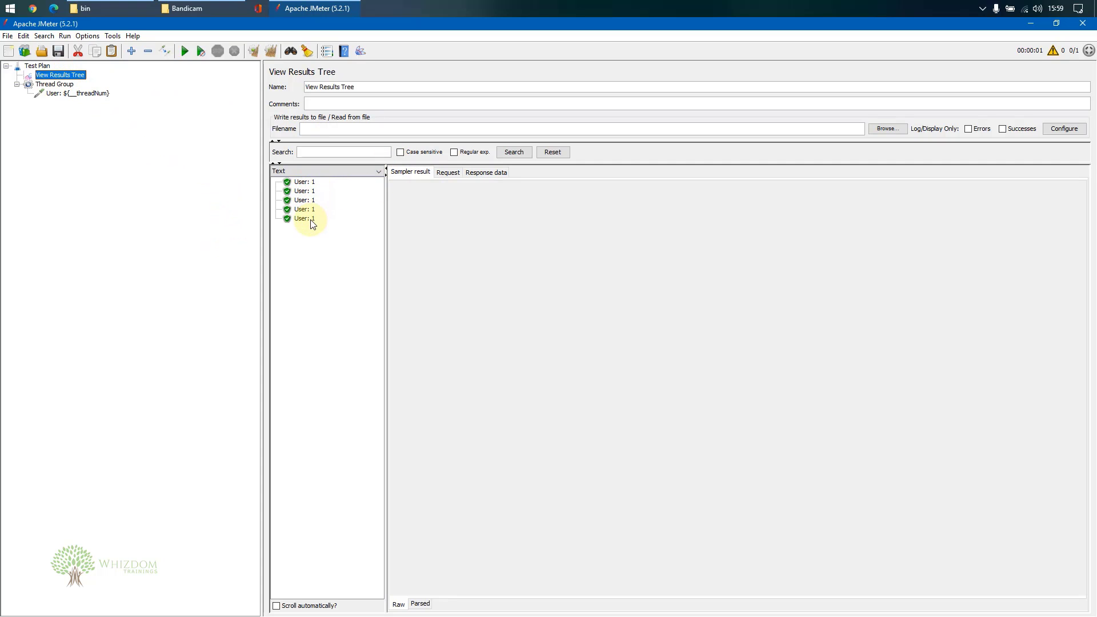
{"action": "left_click", "coordinate": [53, 84]}
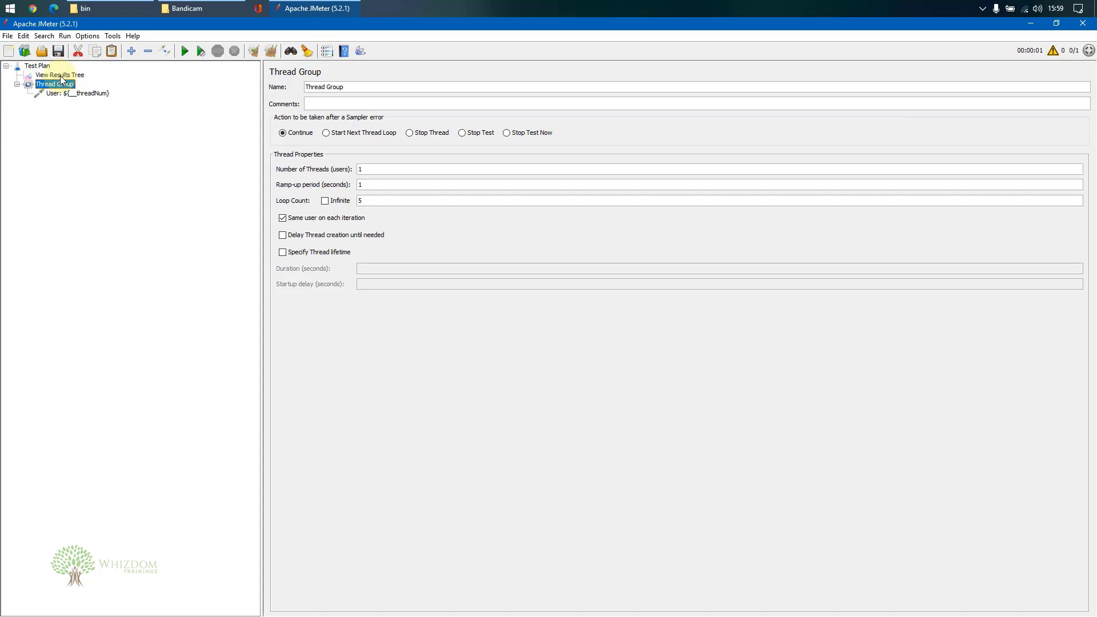
{"action": "left_click", "coordinate": [65, 75]}
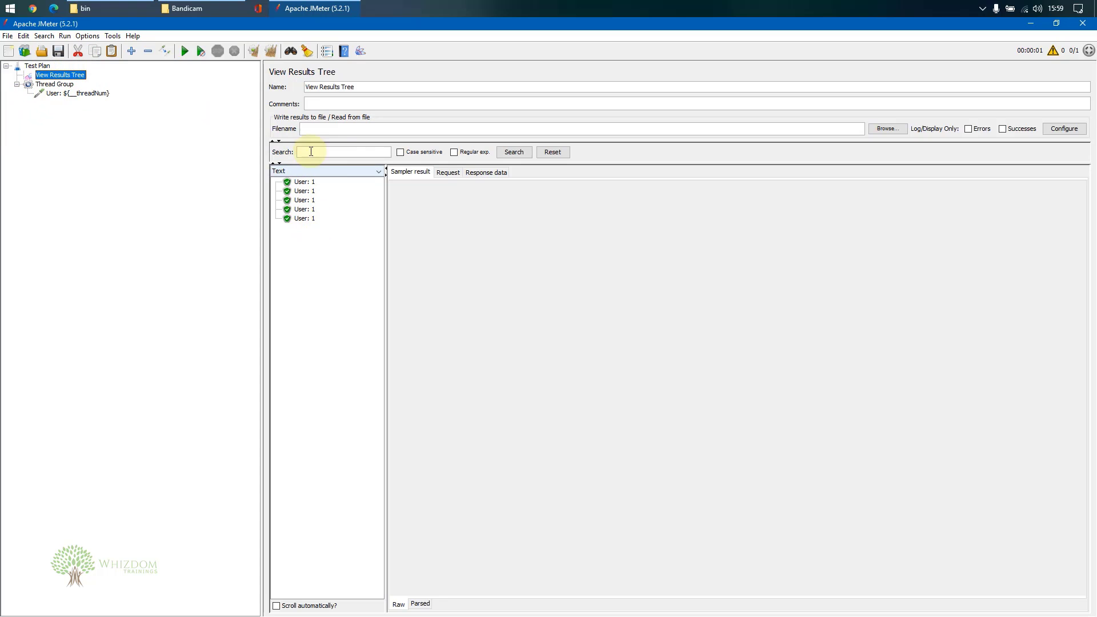
Step: Set the Thread Group to 5 threads with a loop count of 1, and run the test without saving
{"action": "left_click", "coordinate": [63, 85]}
{"action": "double_click", "coordinate": [392, 170]}
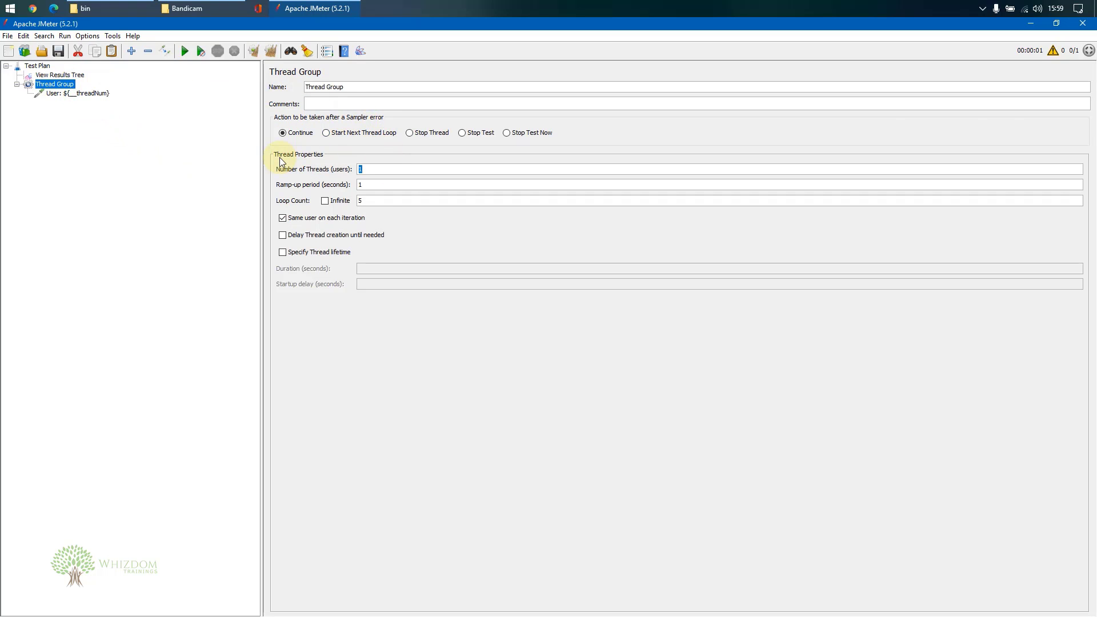
{"action": "type", "text": "5"}
{"action": "double_click", "coordinate": [380, 201]}
{"action": "type", "text": "1"}
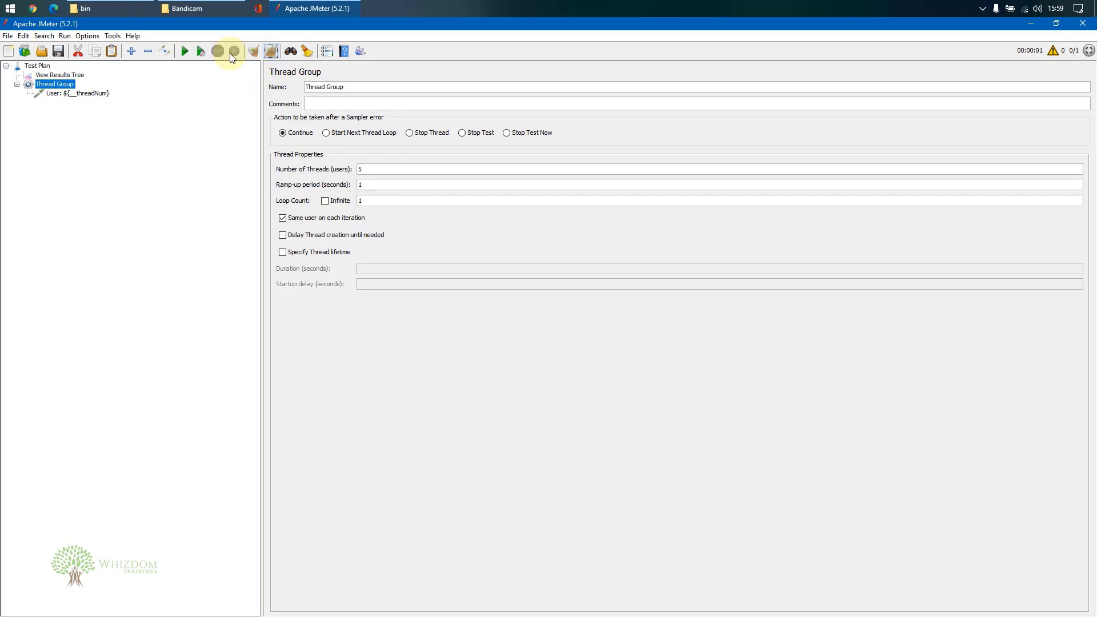
{"action": "left_click", "coordinate": [184, 51]}
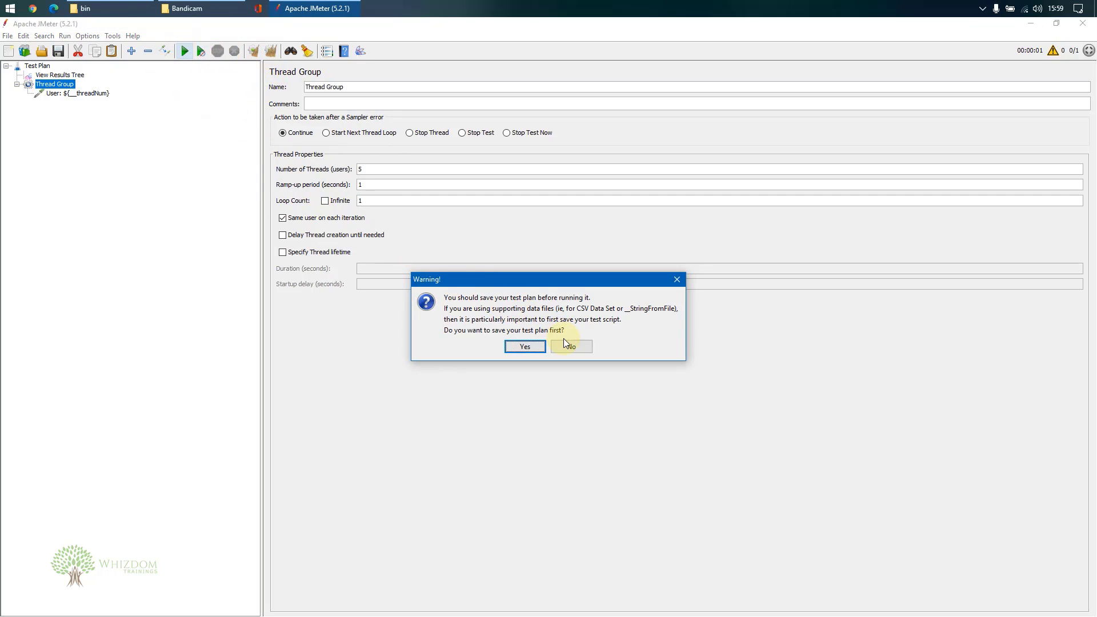
{"action": "left_click", "coordinate": [573, 347]}
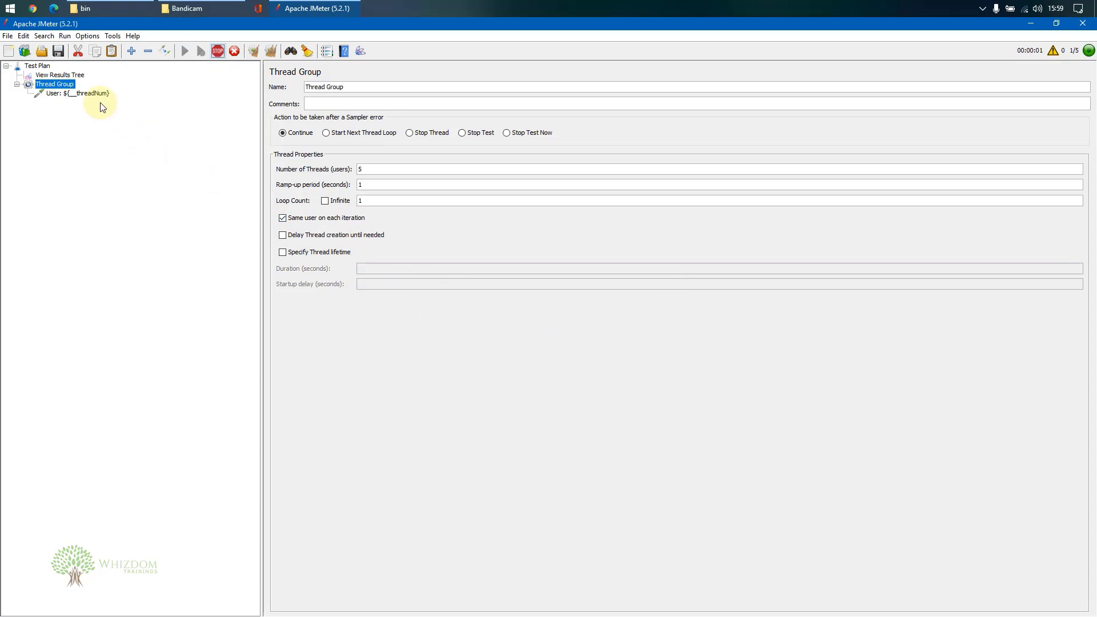
Step: Examine the sampler results of users 1 through 5 in the View Results Tree
{"action": "left_click", "coordinate": [68, 75]}
{"action": "left_click", "coordinate": [304, 182]}
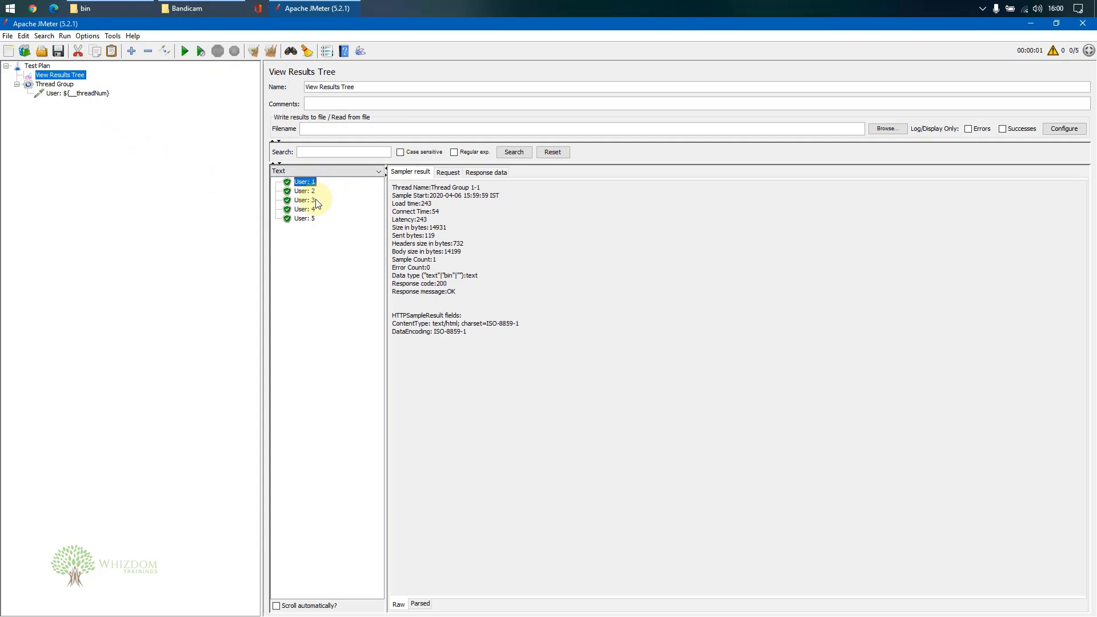
{"action": "left_click", "coordinate": [308, 191]}
{"action": "left_click", "coordinate": [310, 200]}
{"action": "left_click", "coordinate": [313, 210]}
{"action": "left_click", "coordinate": [314, 219]}
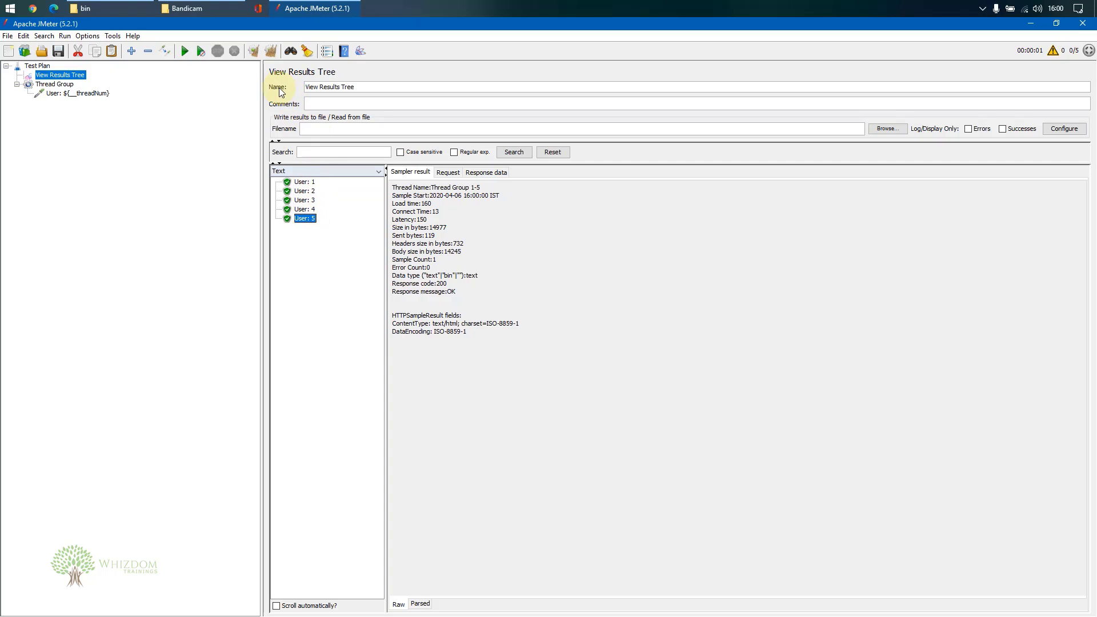
Step: Open the Function Helper, choose the __time function, and generate its syntax and result without a format string
{"action": "left_click", "coordinate": [111, 36]}
{"action": "left_click", "coordinate": [143, 81]}
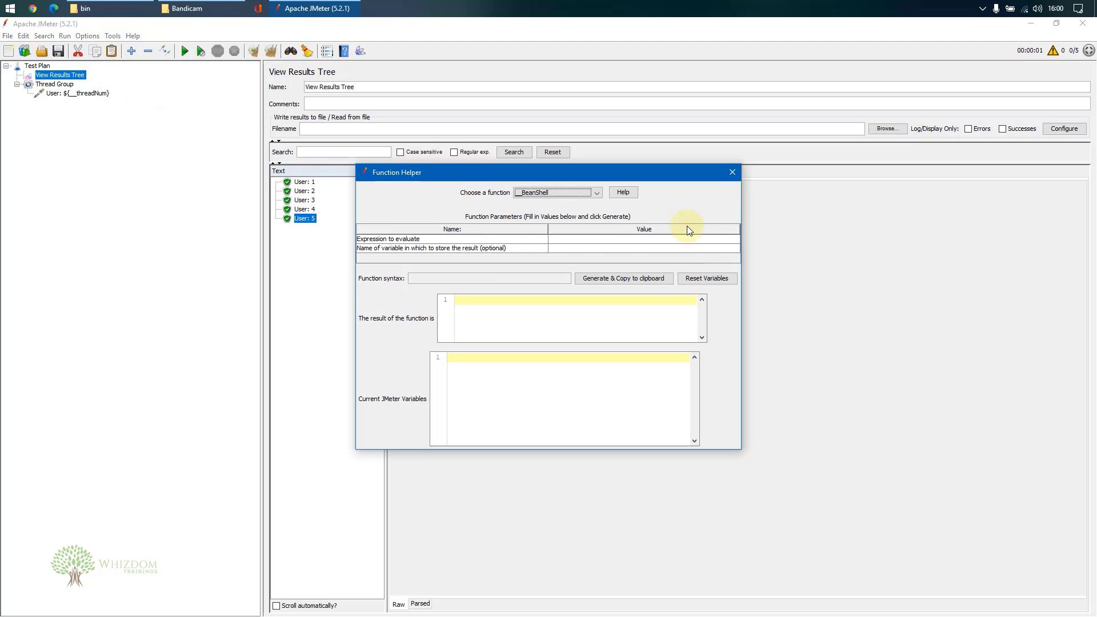
{"action": "left_click", "coordinate": [597, 194]}
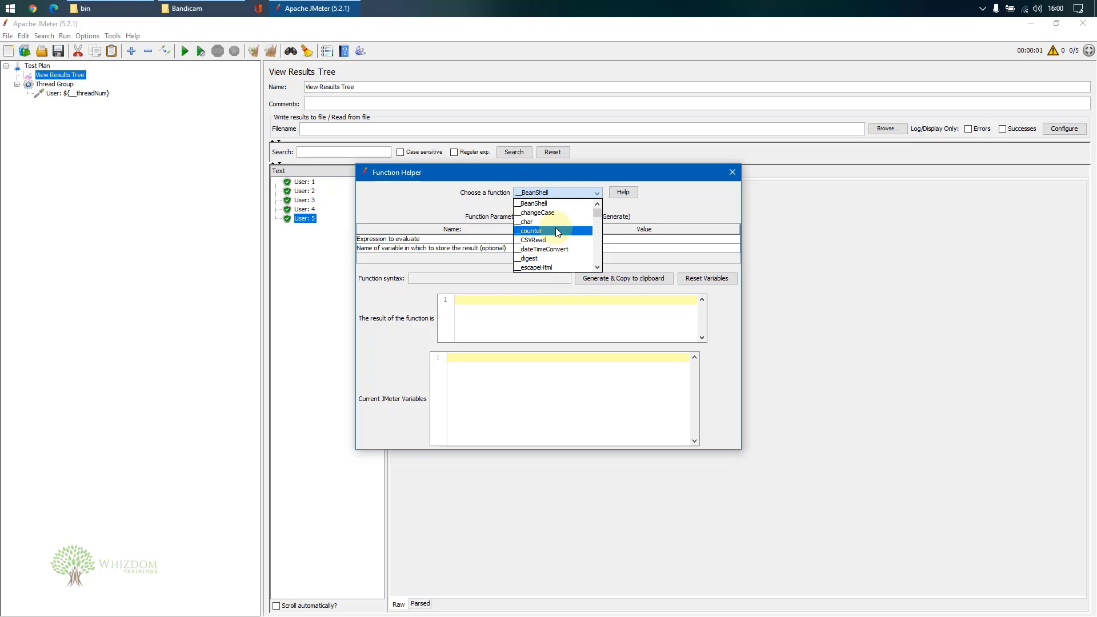
{"action": "scroll", "coordinate": [553, 223], "scroll_direction": "down", "scroll_amount": 5}
{"action": "scroll", "coordinate": [553, 249], "scroll_direction": "down", "scroll_amount": 8}
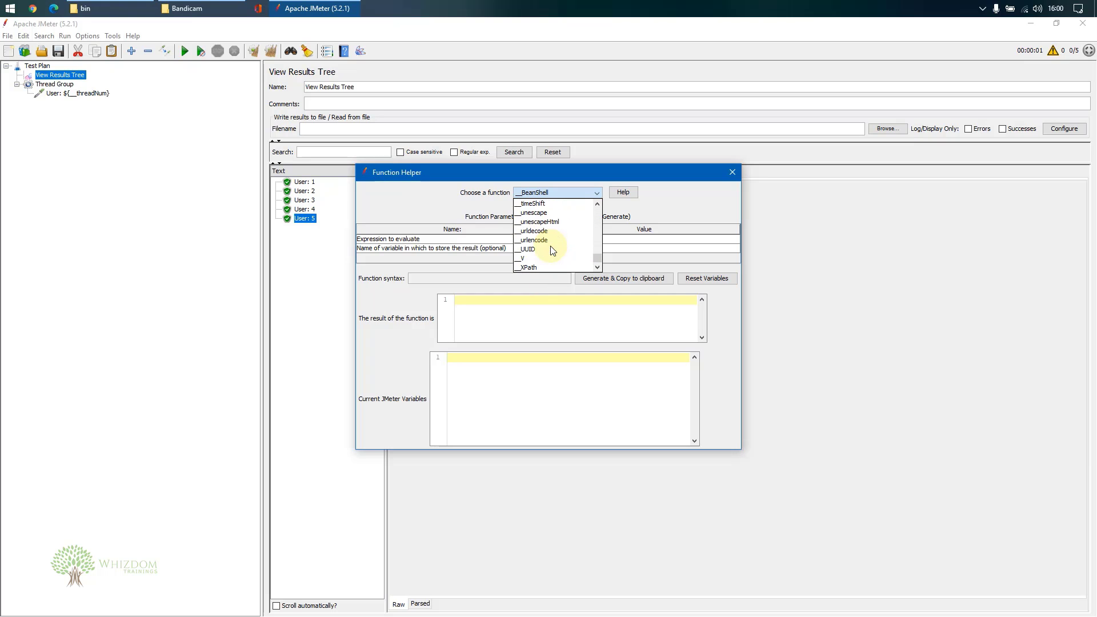
{"action": "scroll", "coordinate": [550, 246], "scroll_direction": "up", "scroll_amount": 1}
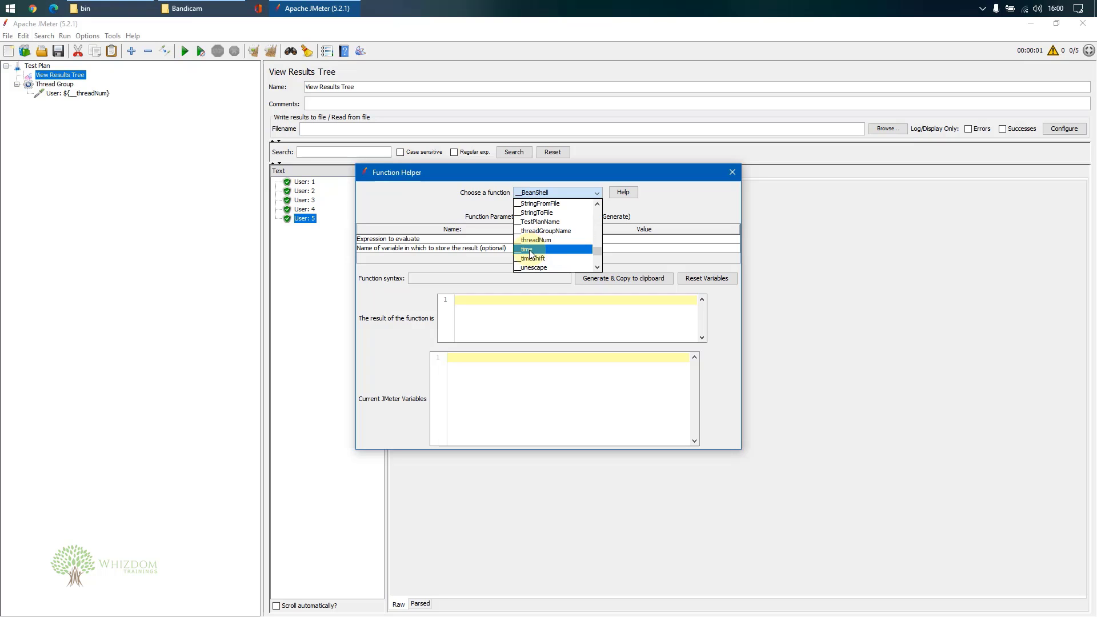
{"action": "left_click", "coordinate": [529, 249]}
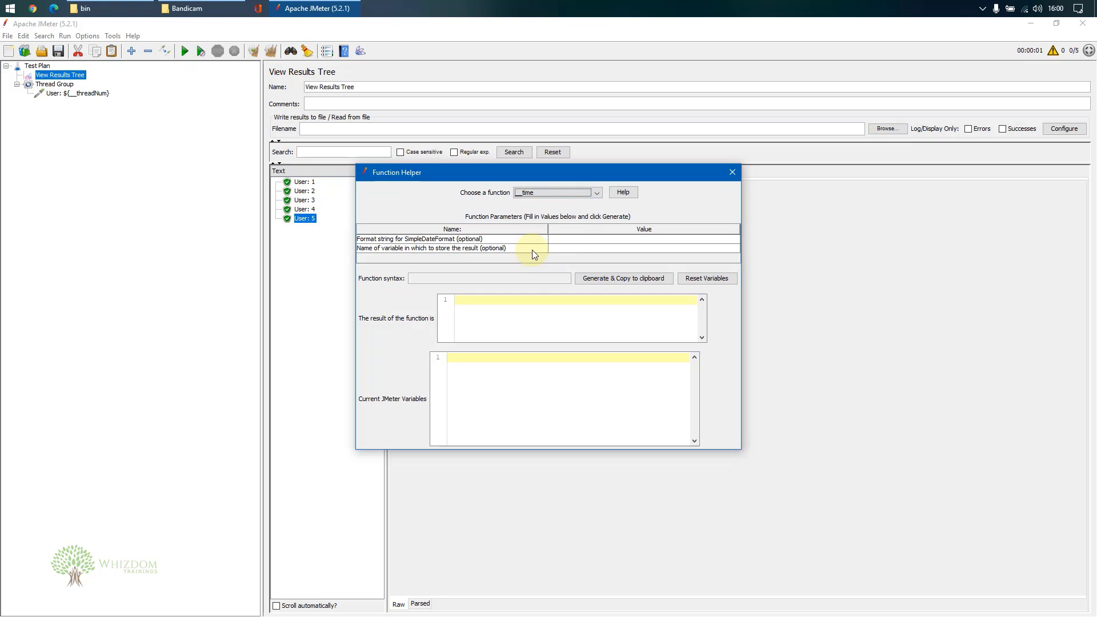
{"action": "left_click", "coordinate": [639, 281]}
{"action": "left_click_drag", "start_coordinate": [536, 299], "coordinate": [383, 293]}
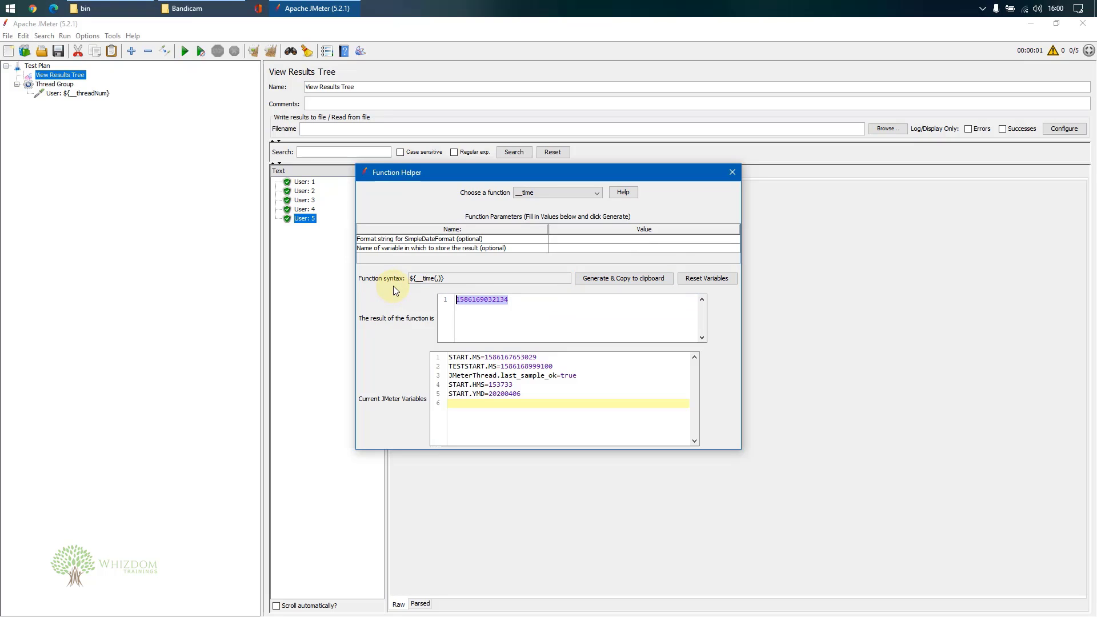
Step: Set the __time format string to dd/MM/YYYY and generate the function
{"action": "left_click", "coordinate": [580, 239]}
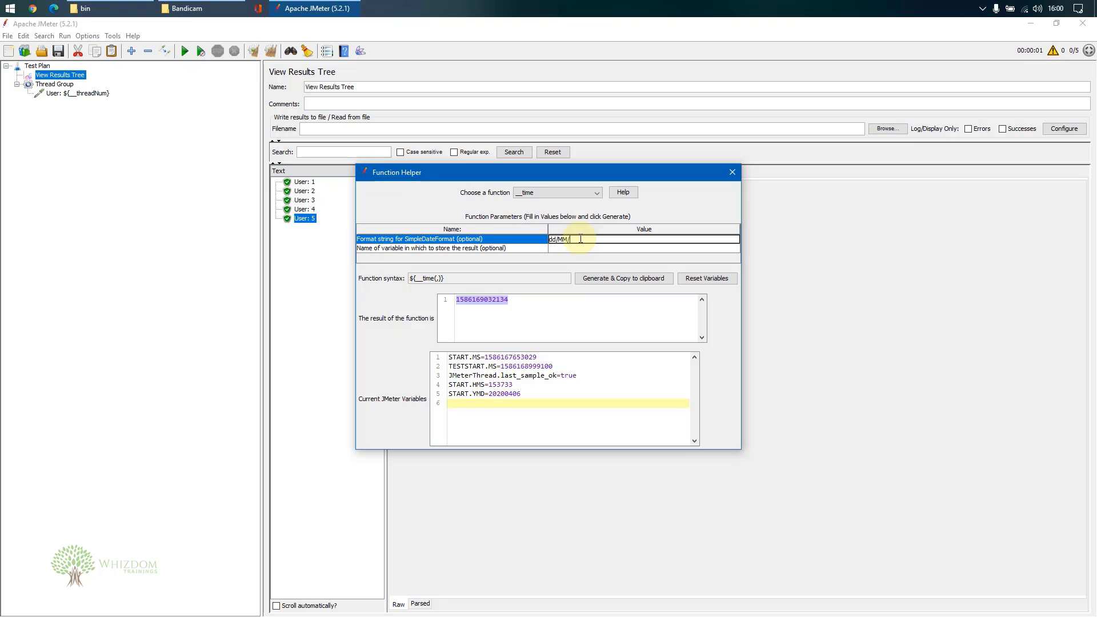
{"action": "type", "text": "/YYYY"}
{"action": "left_click", "coordinate": [633, 277]}
{"action": "left_click_drag", "start_coordinate": [520, 305], "coordinate": [448, 301]}
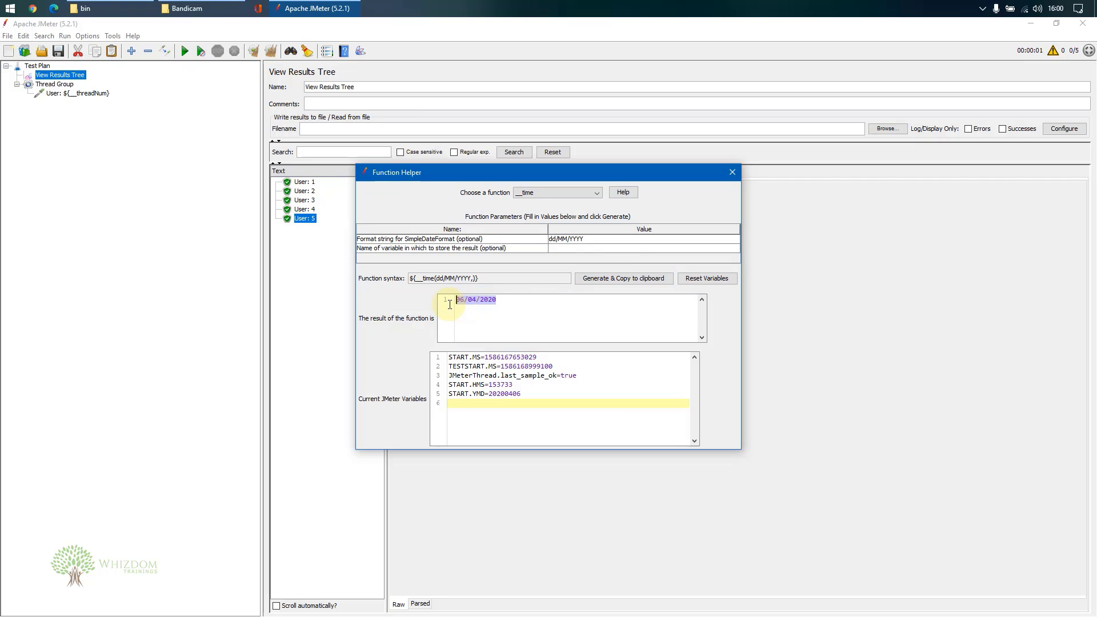
Step: Extend the __time format string to dd/MM/YYYY hh:mm:ss and generate the function
{"action": "left_click", "coordinate": [593, 239]}
{"action": "left_click", "coordinate": [593, 239]}
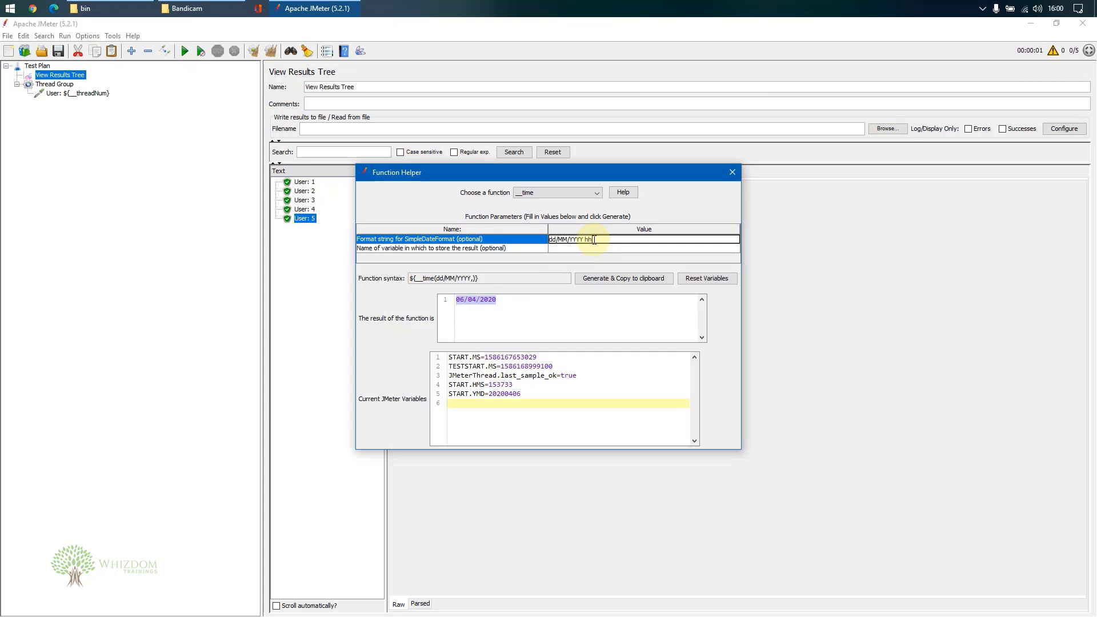
{"action": "type", "text": "mm:ss"}
{"action": "left_click", "coordinate": [633, 278]}
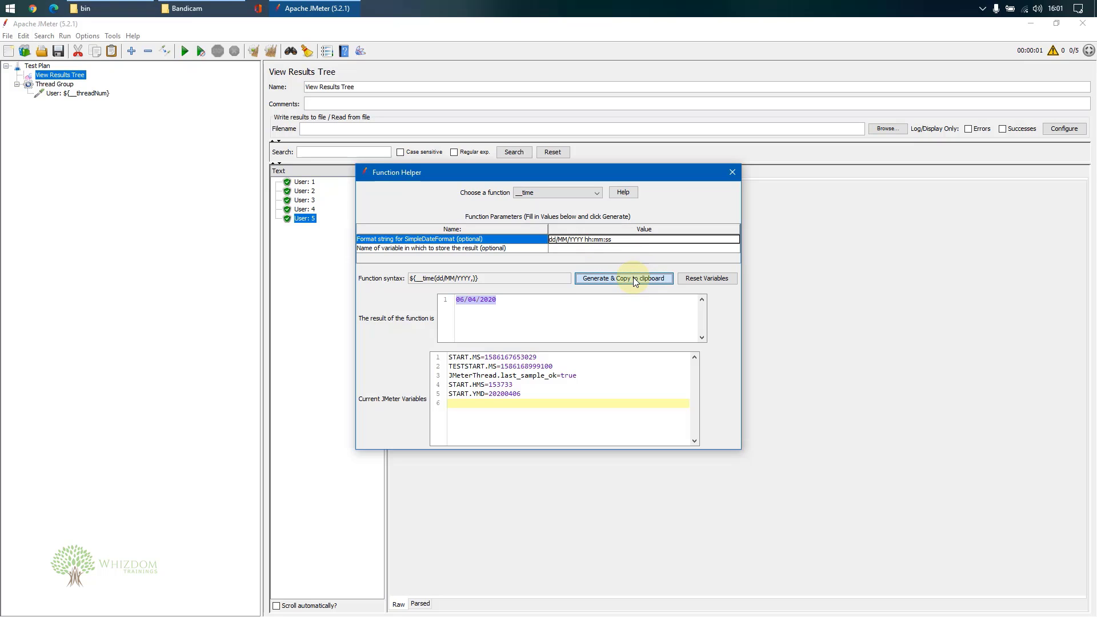
{"action": "left_click", "coordinate": [633, 278]}
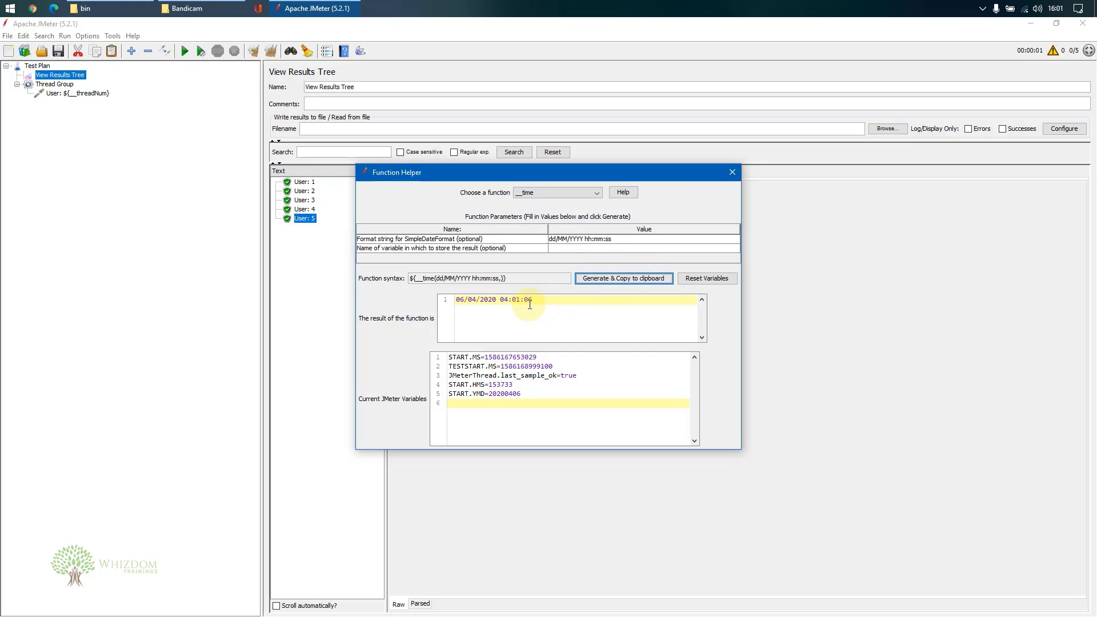
{"action": "left_click_drag", "start_coordinate": [532, 303], "coordinate": [503, 303]}
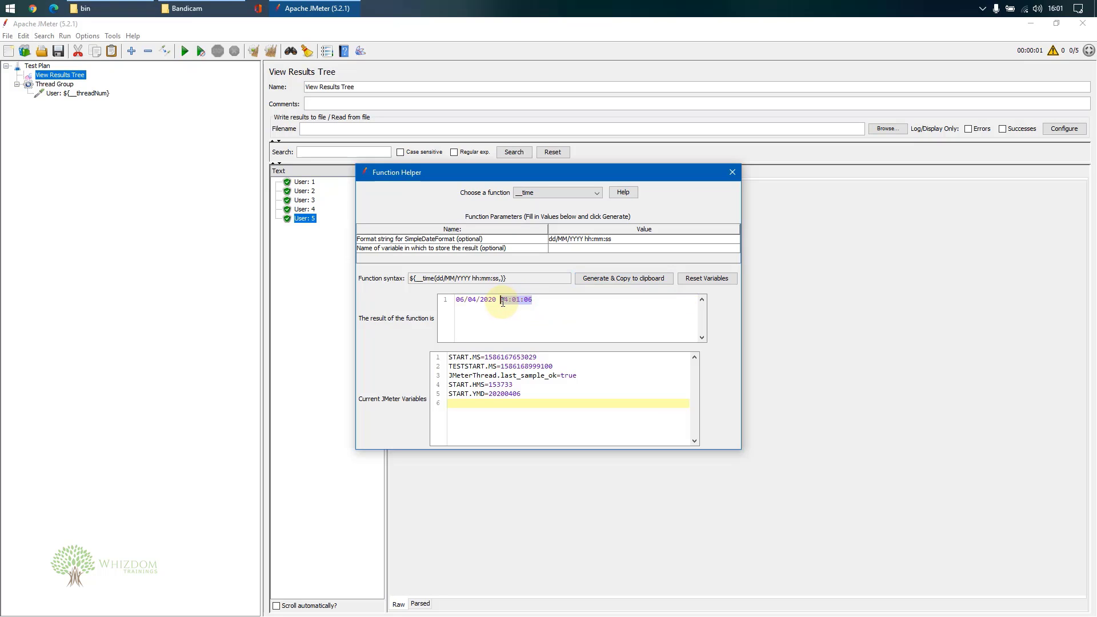
Step: Add milliseconds to the format string as dd/MM/YYYY hh:mm:ss SSSS and generate the function
{"action": "double_click", "coordinate": [619, 240]}
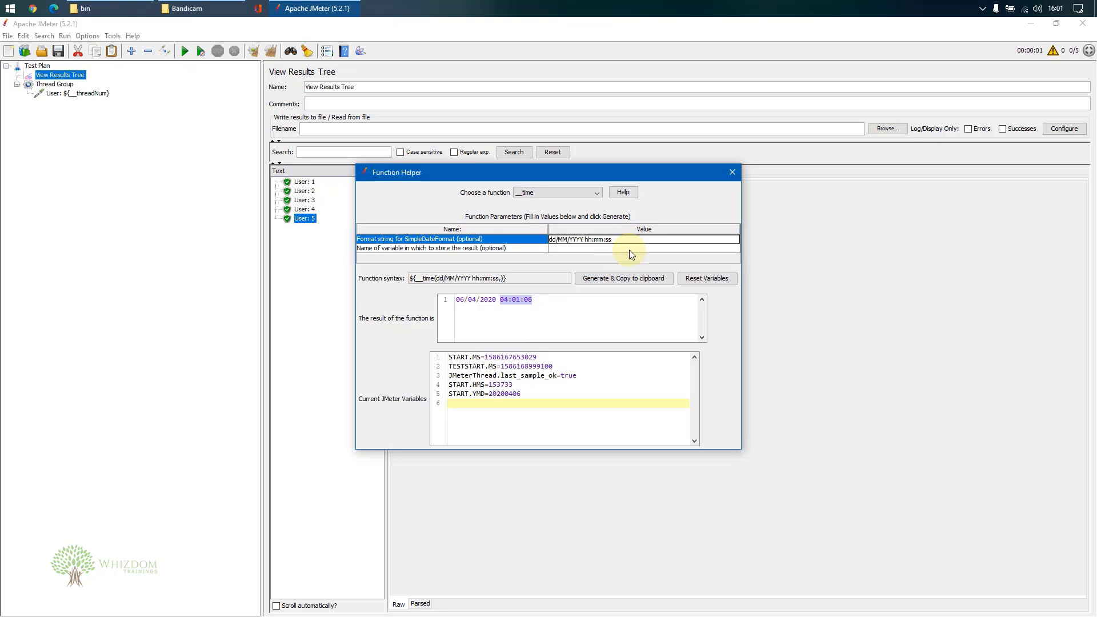
{"action": "type", "text": "SSS"}
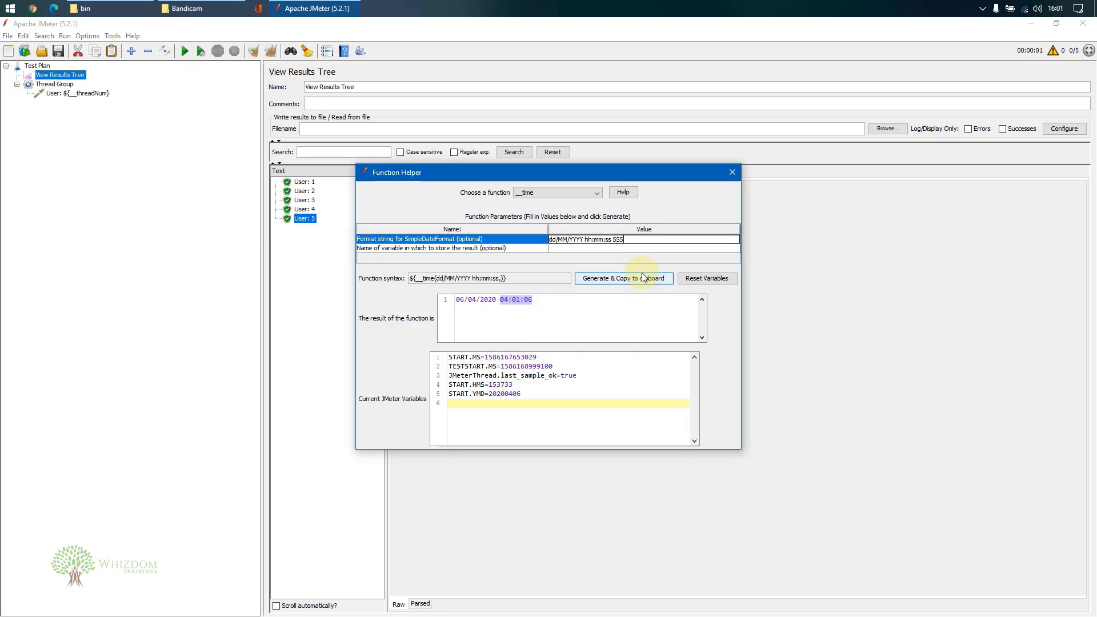
{"action": "type", "text": "S"}
{"action": "left_click", "coordinate": [636, 278]}
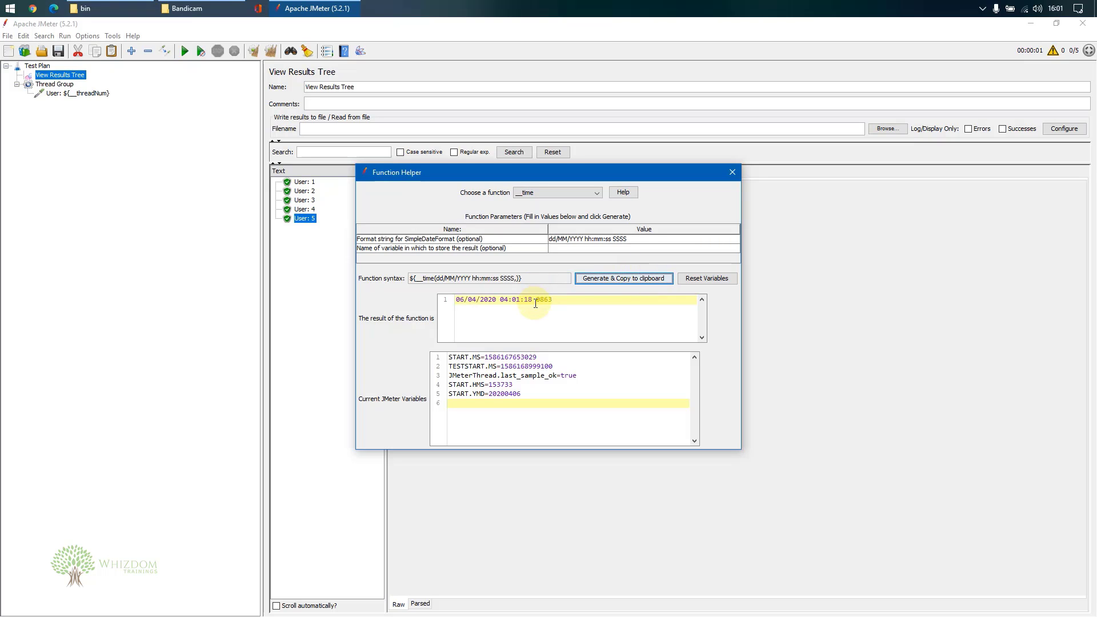
Step: Shorten the format string to dd/MM/YYYY hh:mm:ss SSS, generate and copy the function several times, and close the Function Helper
{"action": "double_click", "coordinate": [629, 240]}
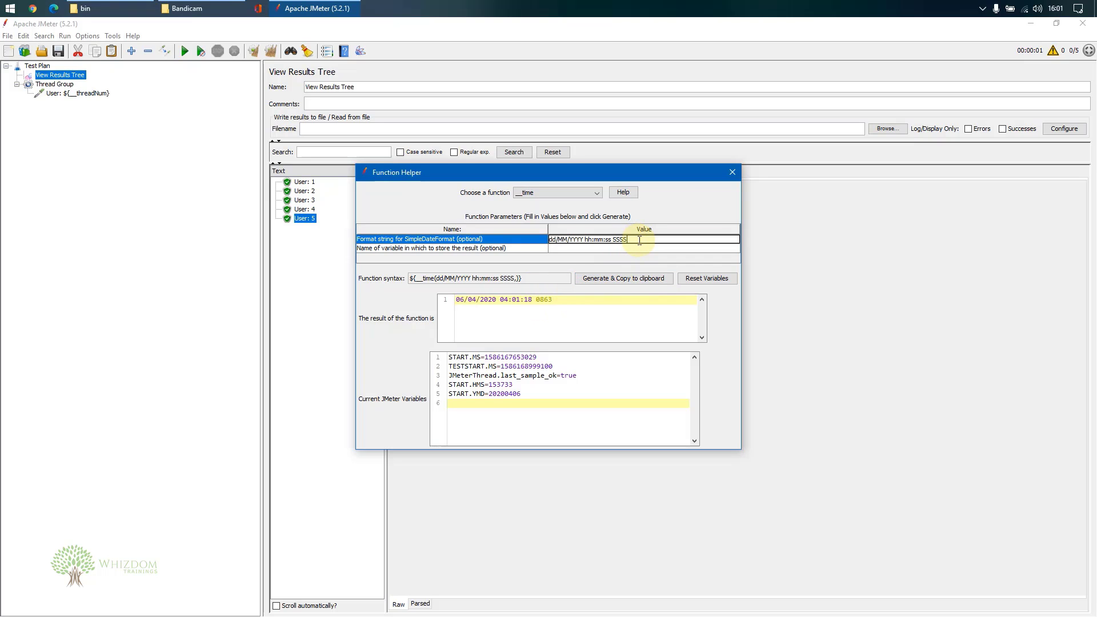
{"action": "left_click", "coordinate": [648, 278]}
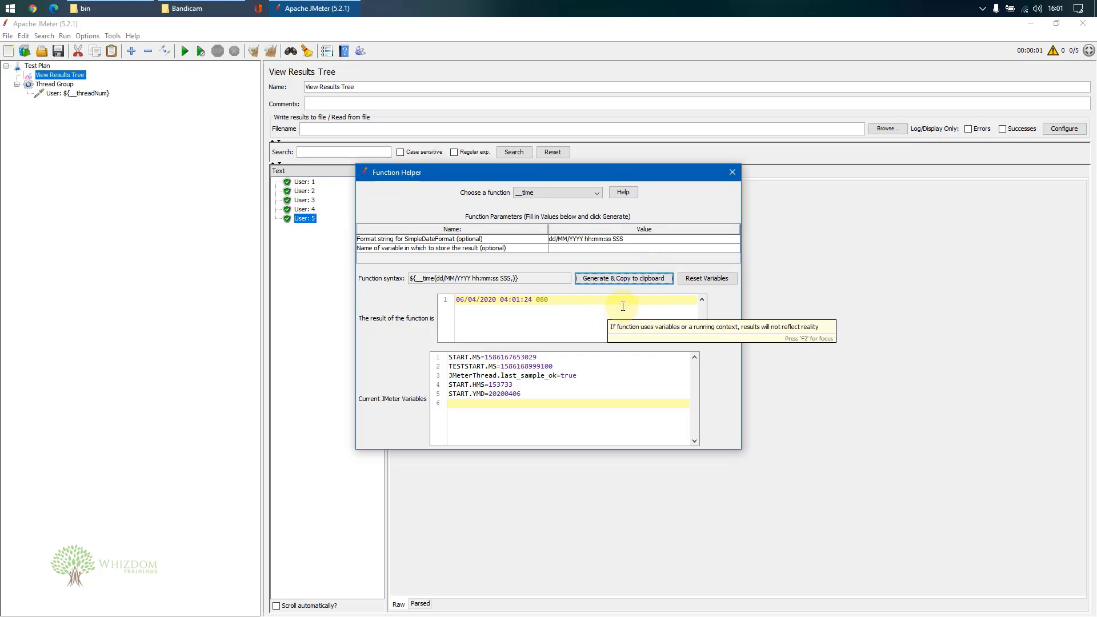
{"action": "left_click", "coordinate": [629, 278]}
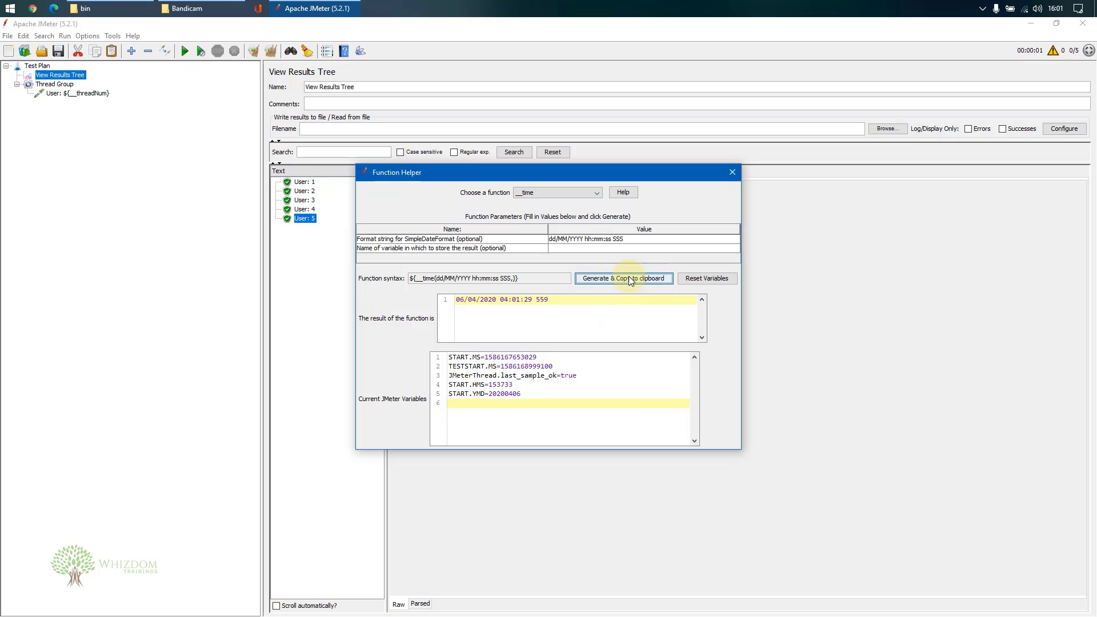
{"action": "left_click", "coordinate": [628, 278]}
{"action": "left_click", "coordinate": [629, 278]}
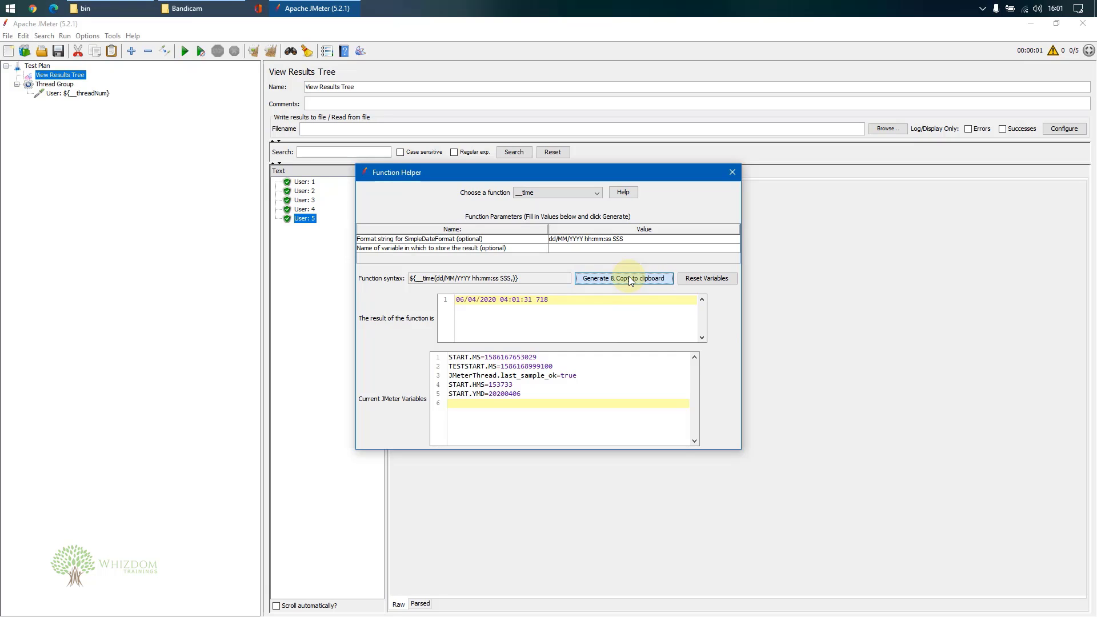
{"action": "left_click", "coordinate": [628, 278]}
{"action": "left_click", "coordinate": [629, 278]}
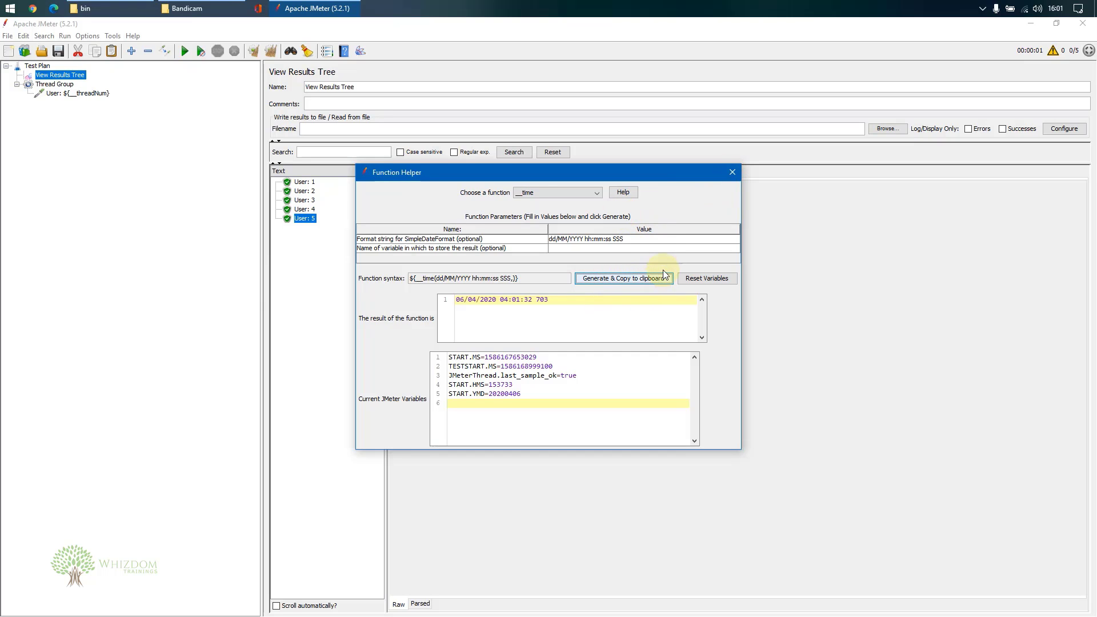
{"action": "left_click", "coordinate": [732, 172]}
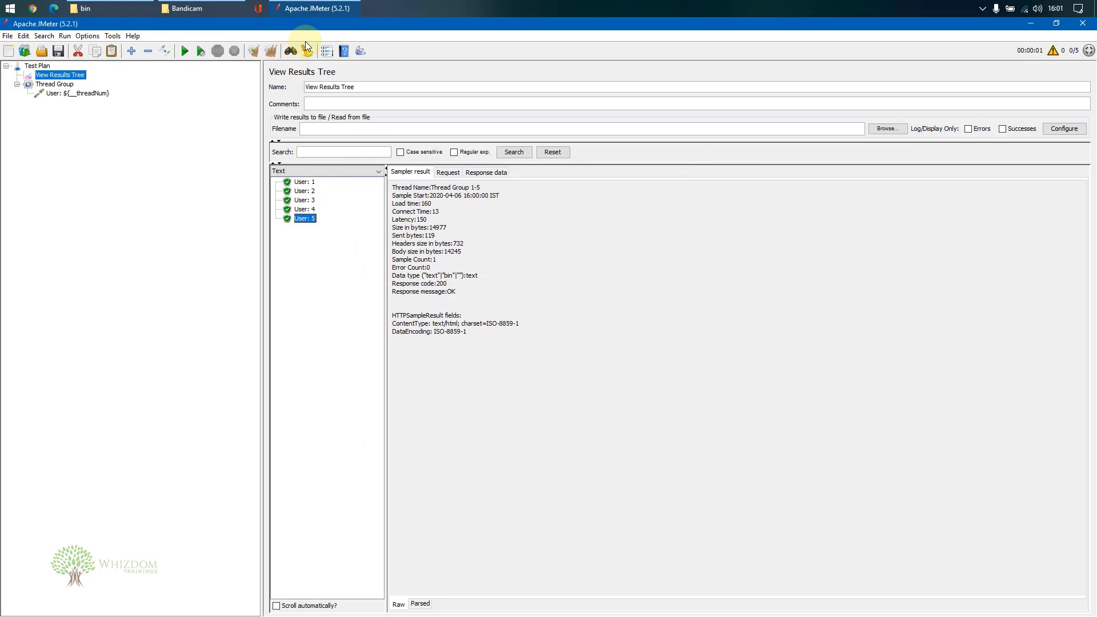
Step: Rename the HTTP request to "User: ${__threadNum} -------- ${__time(dd/MM/YYYY hh:mm:ss SSS,)}" using the copied function
{"action": "left_click", "coordinate": [85, 93]}
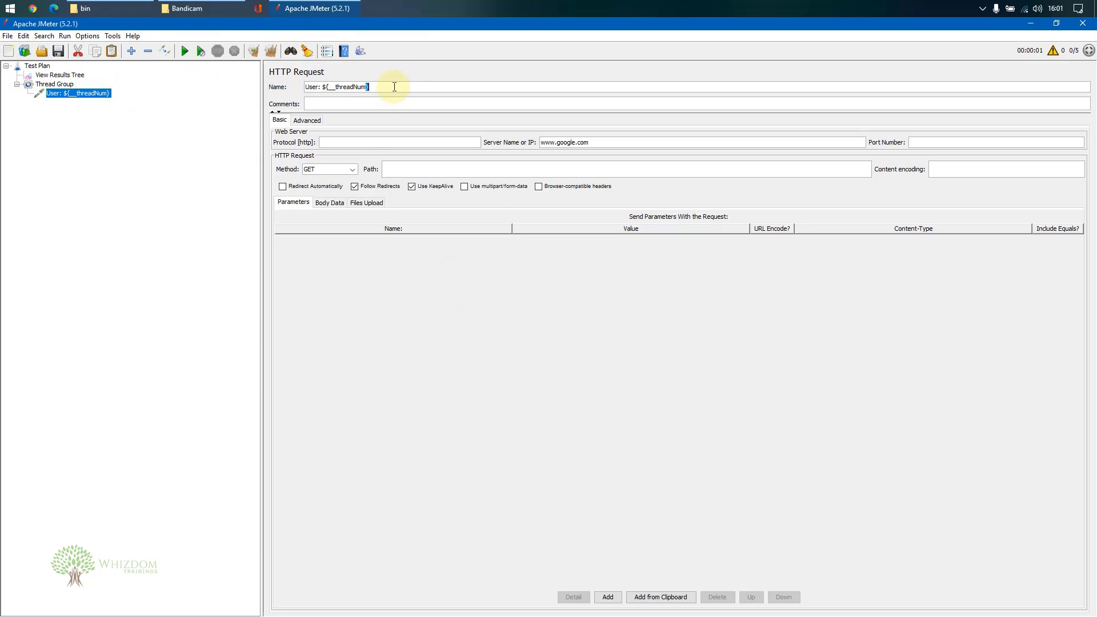
{"action": "key", "text": "ctrl+v"}
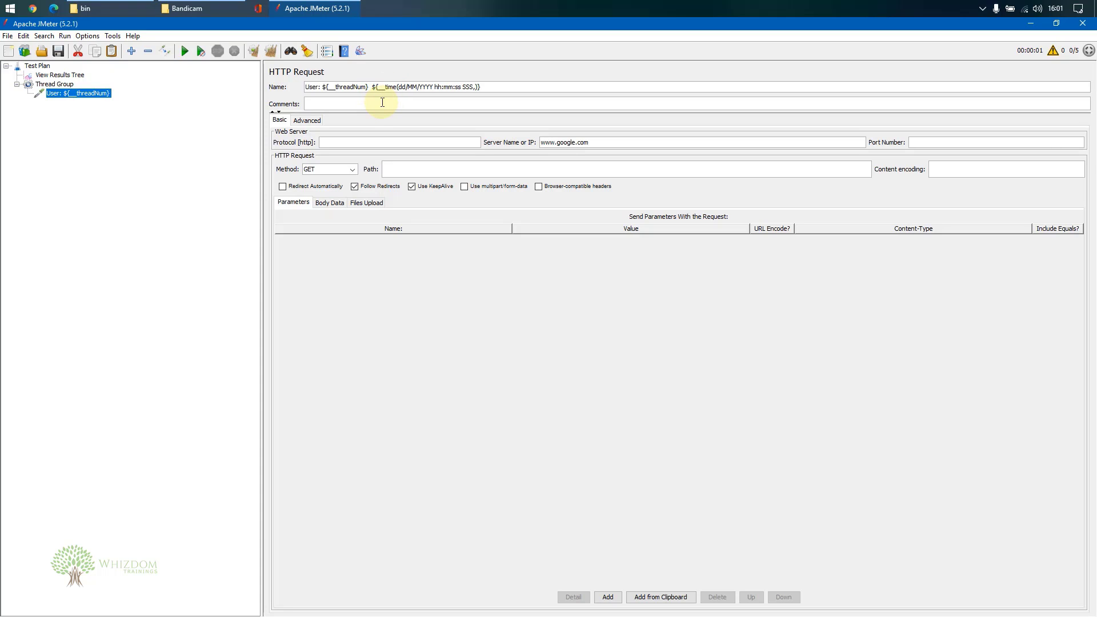
{"action": "type", "text": "--------"}
Step: Run the test without saving and widen the View Results Tree's sample list to show the full request names
{"action": "left_click", "coordinate": [185, 52]}
{"action": "left_click", "coordinate": [577, 349]}
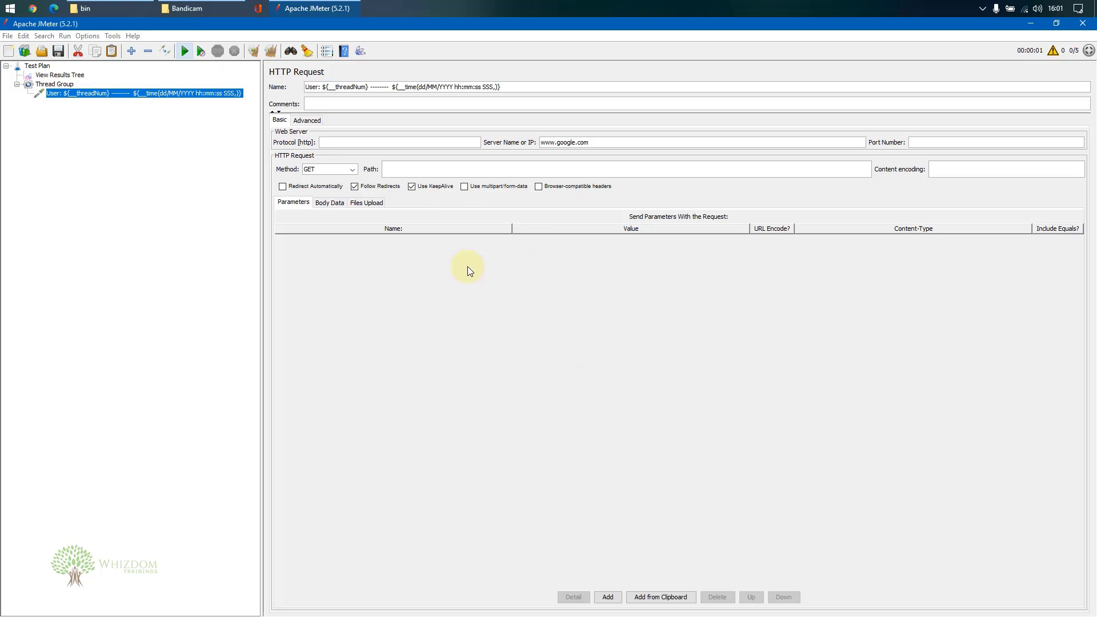
{"action": "left_click", "coordinate": [60, 75]}
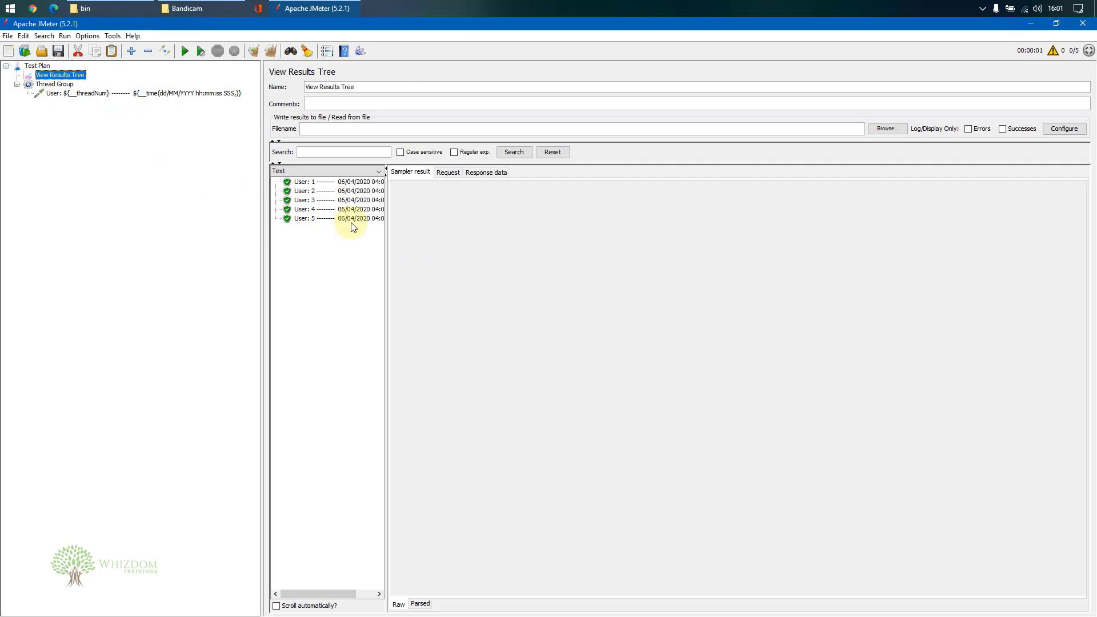
{"action": "left_click_drag", "start_coordinate": [386, 215], "coordinate": [499, 218]}
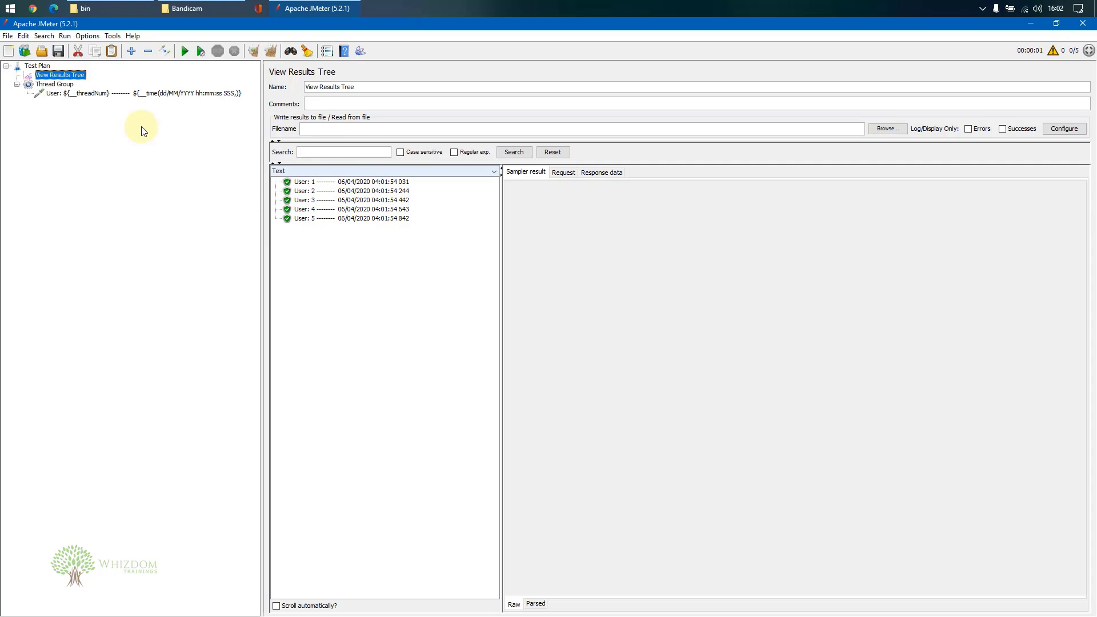
{"action": "left_click", "coordinate": [113, 36]}
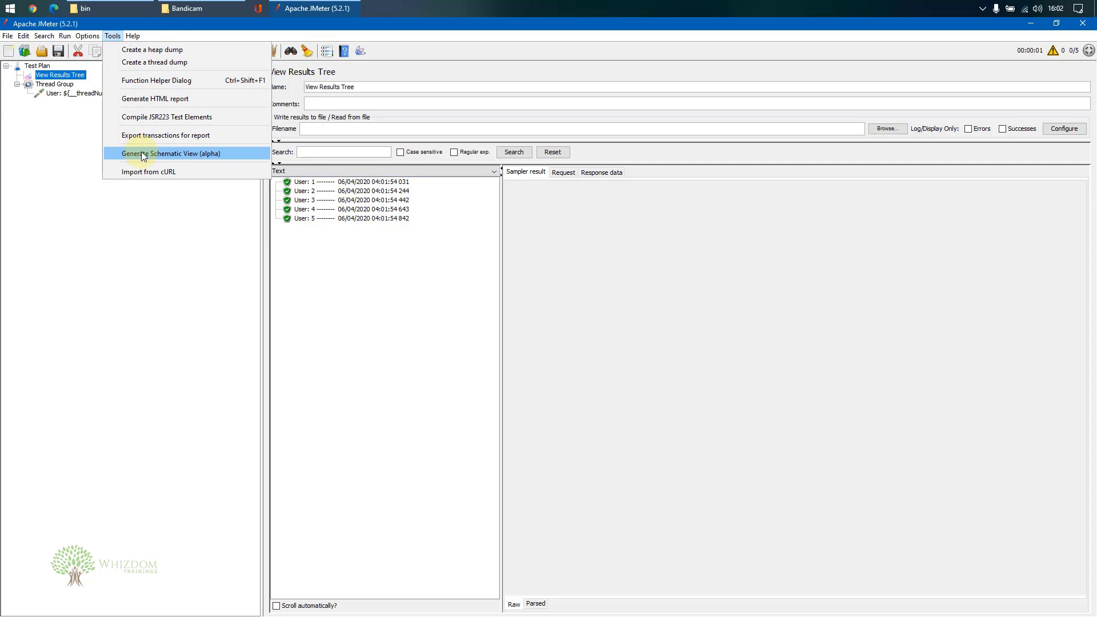
{"action": "left_click", "coordinate": [584, 357]}
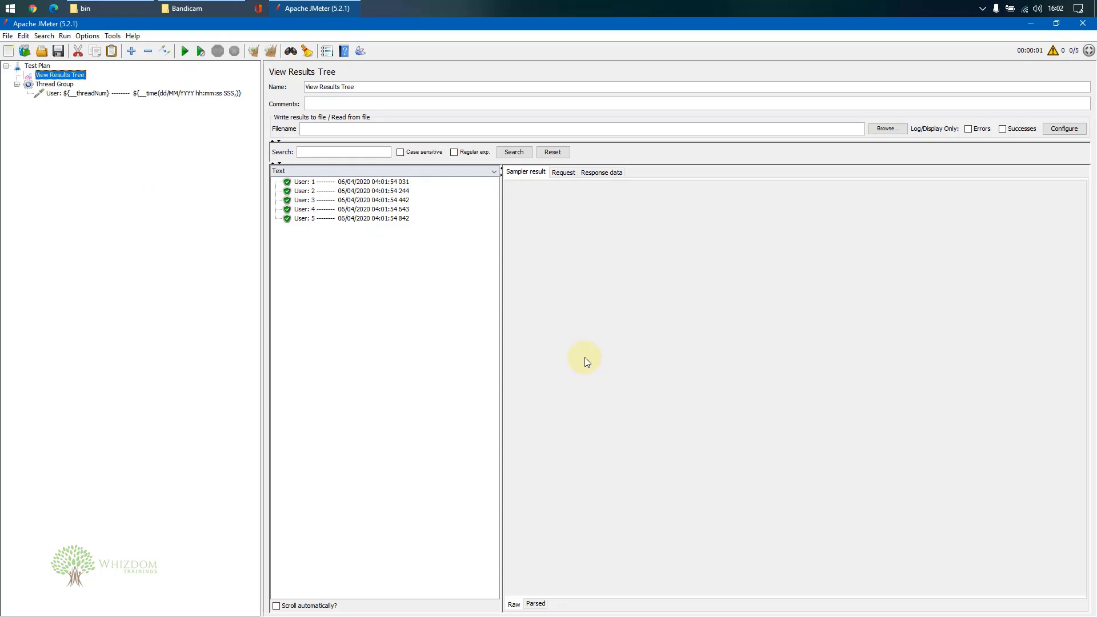
Step: Switch to Chrome and search Google for "simple date format"
{"action": "left_click", "coordinate": [32, 8]}
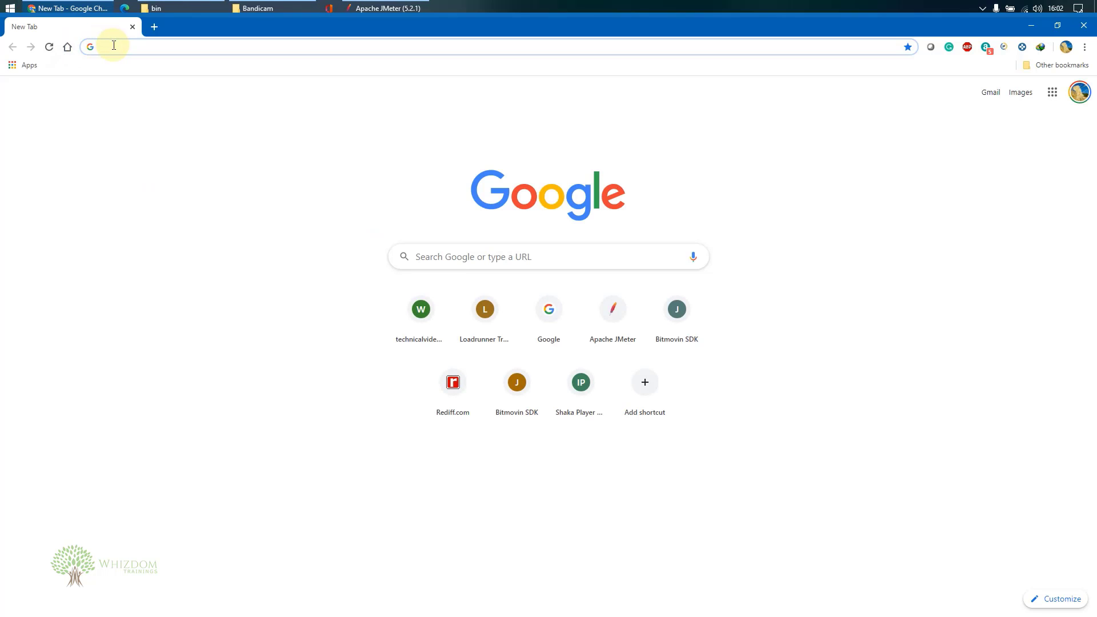
{"action": "type", "text": "sim"}
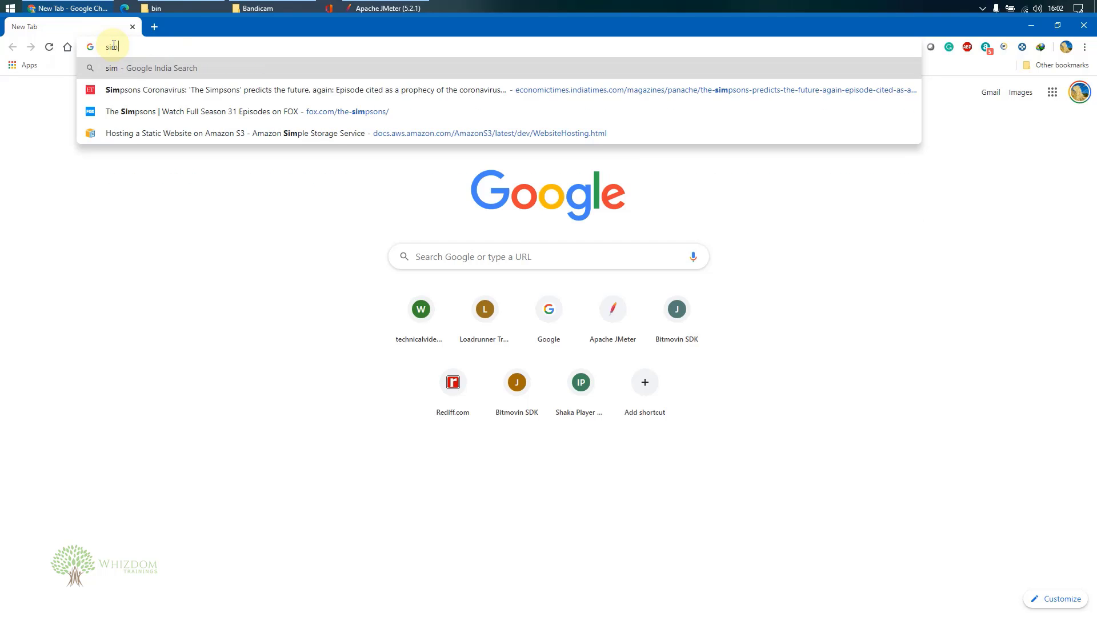
{"action": "type", "text": "ple date format"}
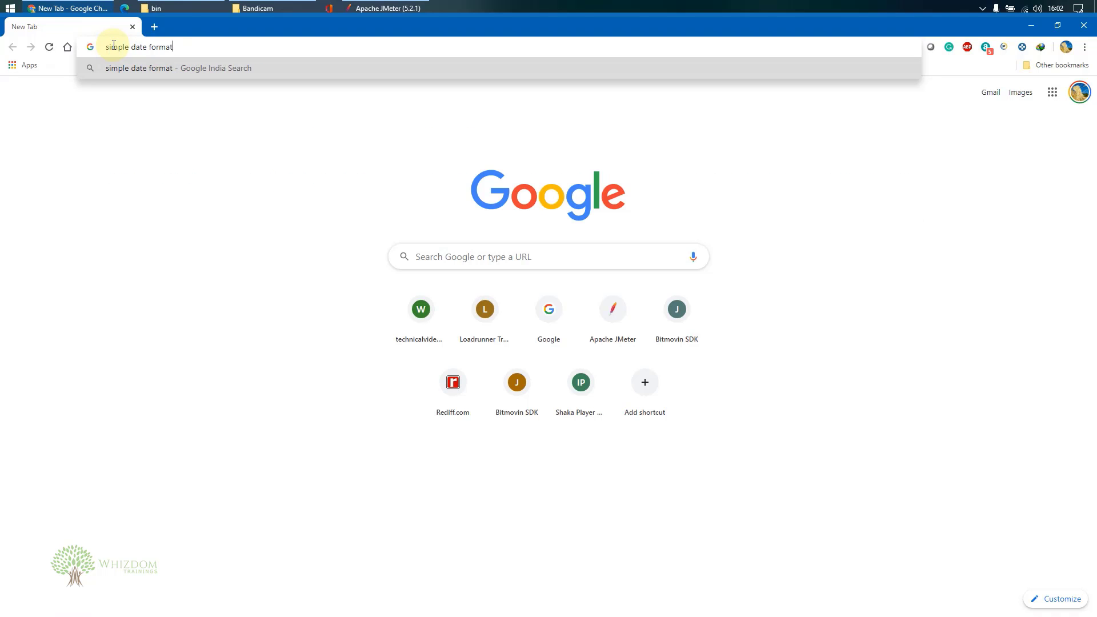
{"action": "key", "text": "Return"}
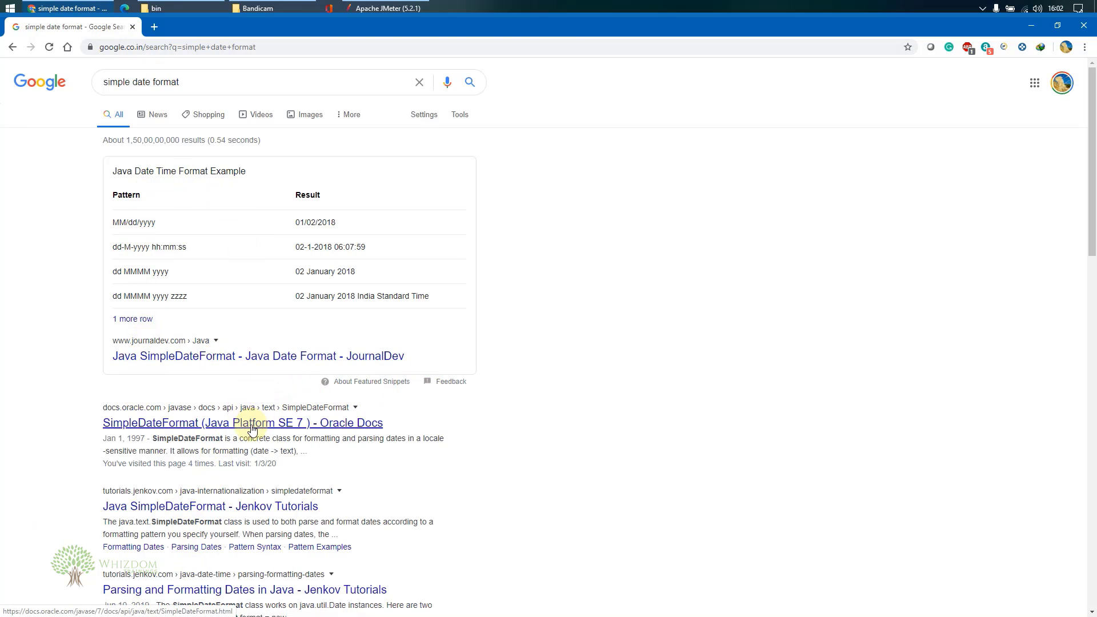
Step: Open the Oracle Docs page for SimpleDateFormat (Java Platform SE 7) and examine its table of date and time pattern letters
{"action": "left_click", "coordinate": [110, 422]}
{"action": "left_click", "coordinate": [301, 430]}
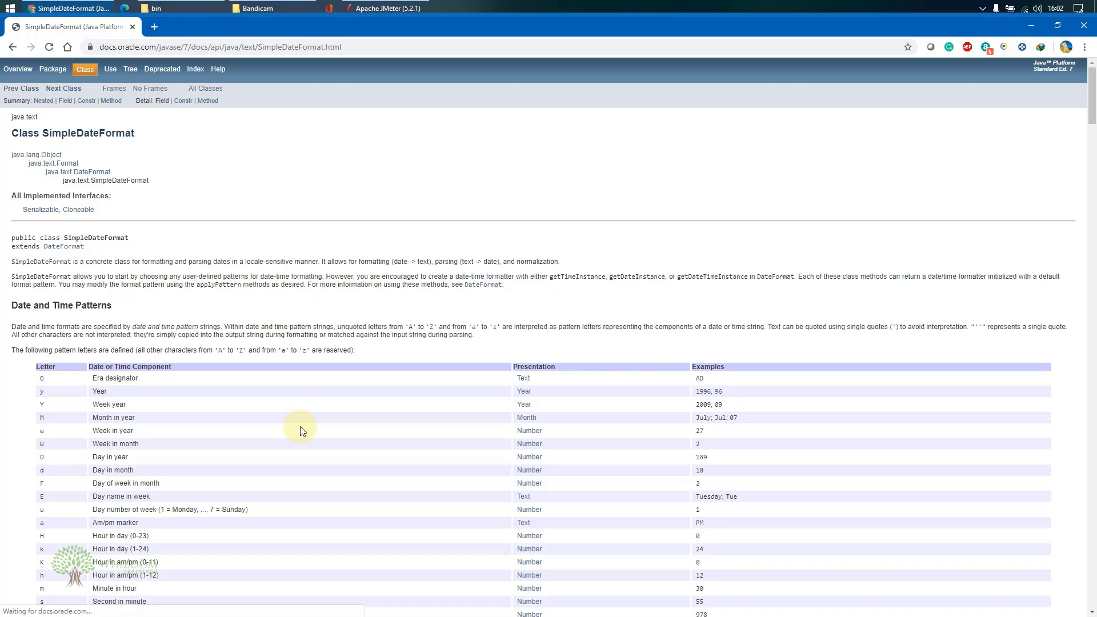
{"action": "scroll", "coordinate": [86, 383], "scroll_direction": "down", "scroll_amount": 2}
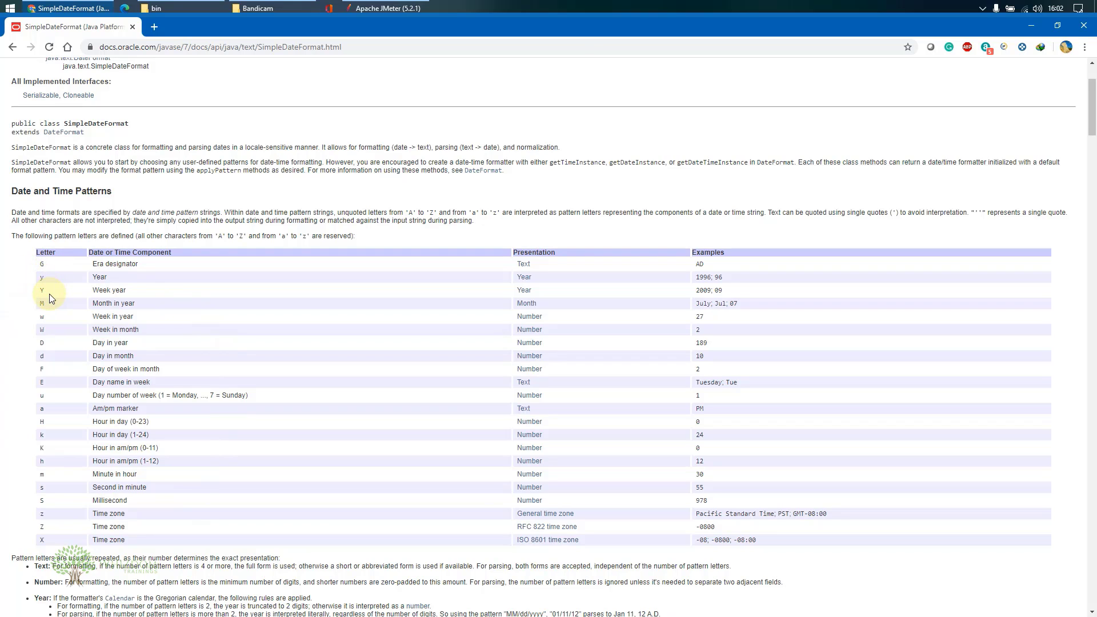
{"action": "double_click", "coordinate": [42, 409]}
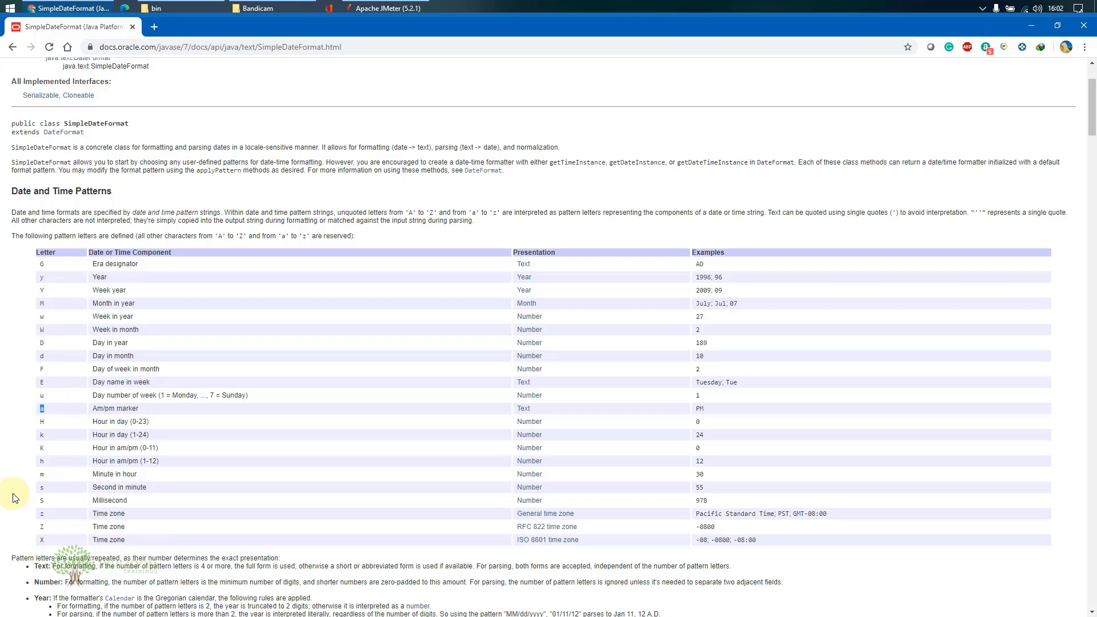
Step: Switch back to Apache JMeter and open the Function Helper with the __time function chosen
{"action": "mouse_move", "coordinate": [165, 8]}
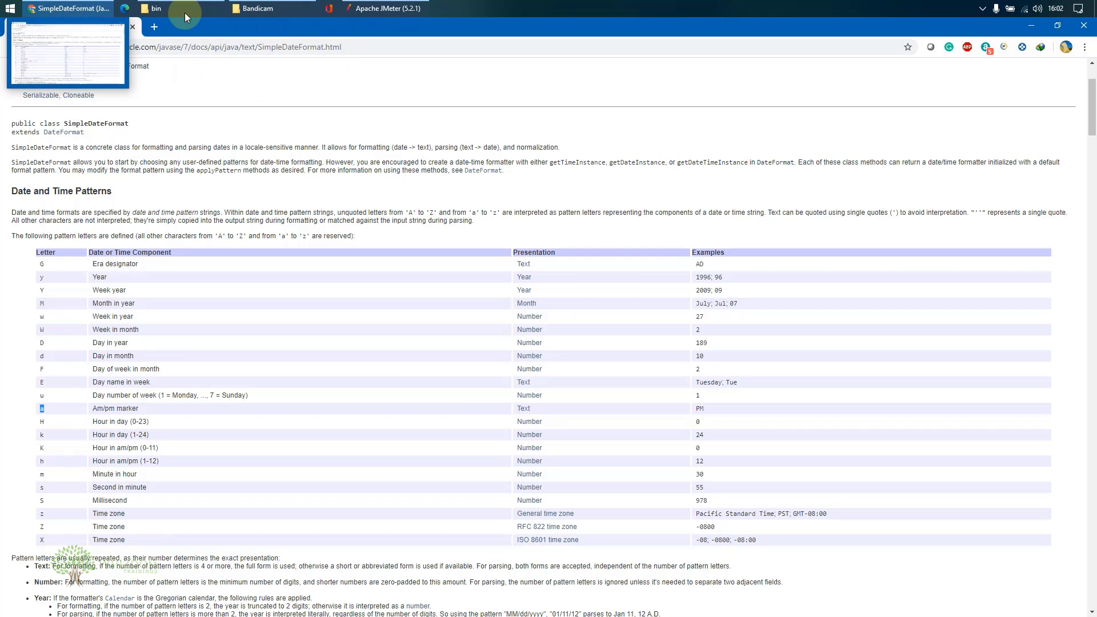
{"action": "left_click", "coordinate": [386, 8]}
{"action": "left_click", "coordinate": [112, 35]}
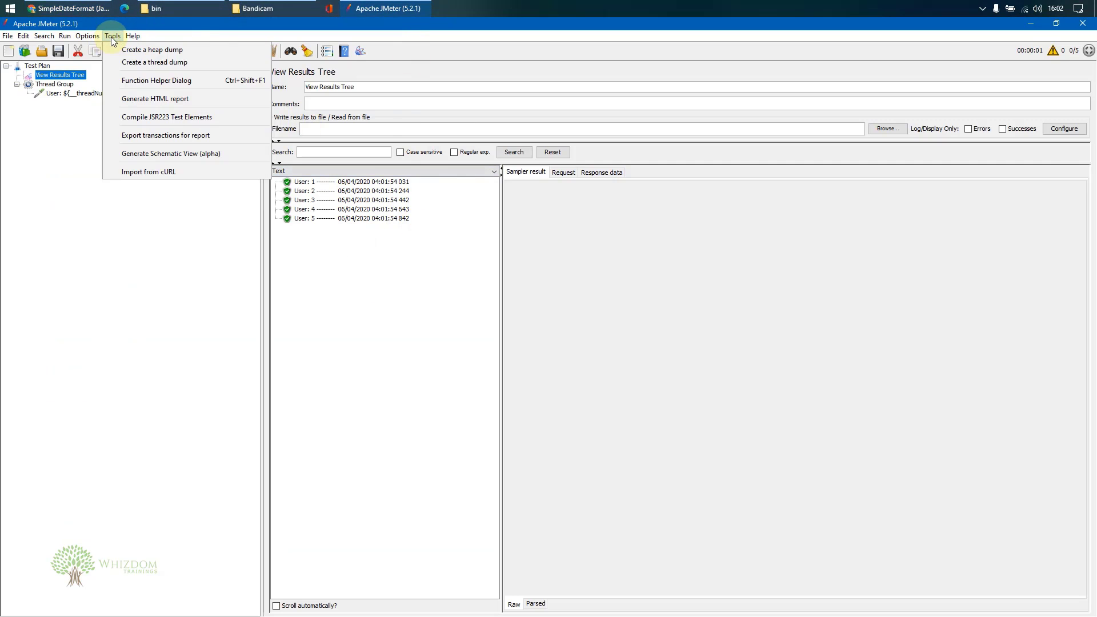
{"action": "left_click", "coordinate": [146, 76]}
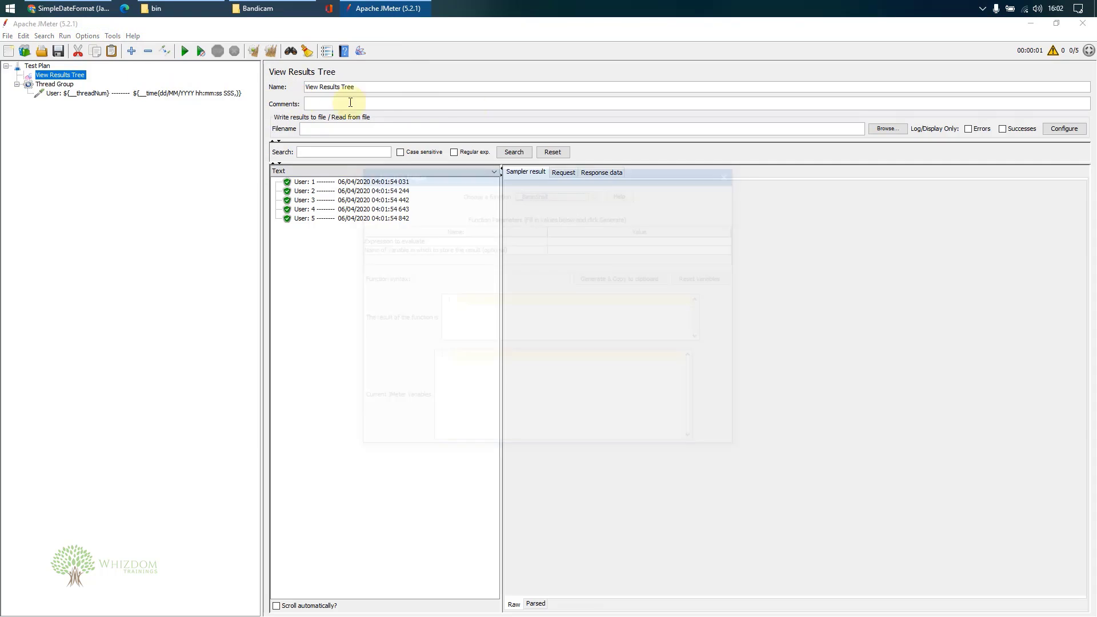
{"action": "left_click", "coordinate": [564, 192]}
{"action": "scroll", "coordinate": [552, 260], "scroll_direction": "down", "scroll_amount": 10}
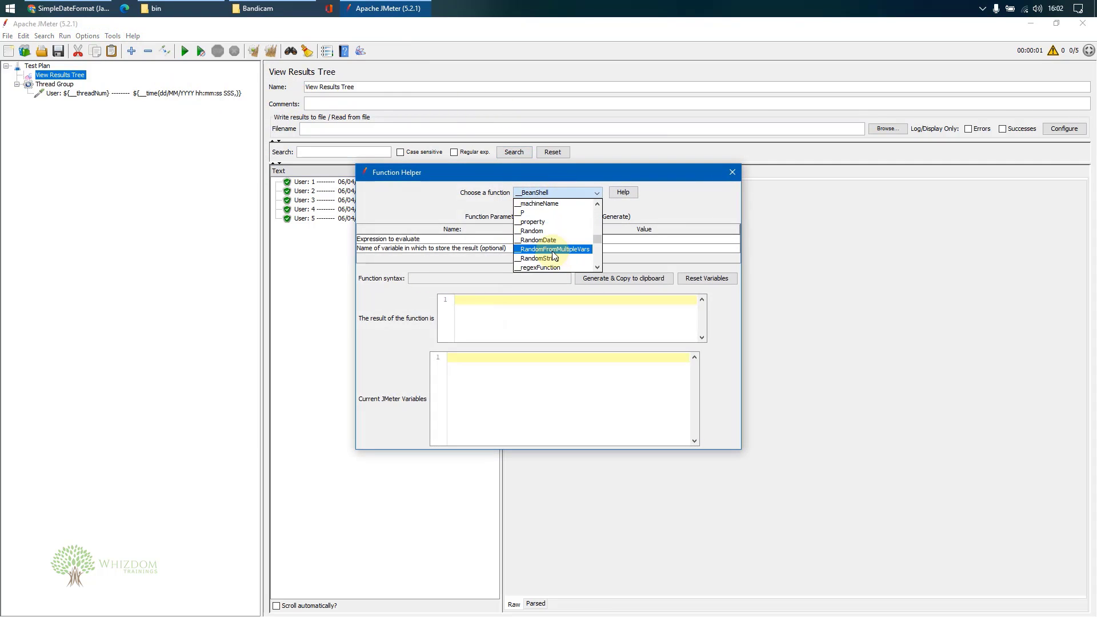
{"action": "left_click", "coordinate": [537, 267]}
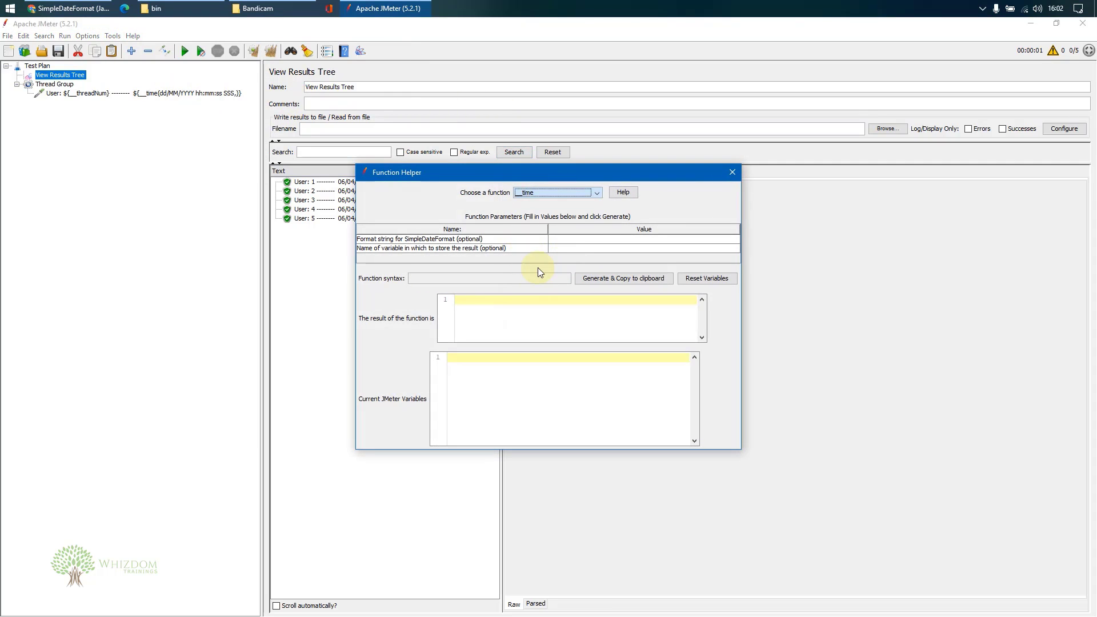
Step: Set the __time format string to "aa hh:mm:ss SSS", generate the function and highlight its result
{"action": "left_click", "coordinate": [573, 239]}
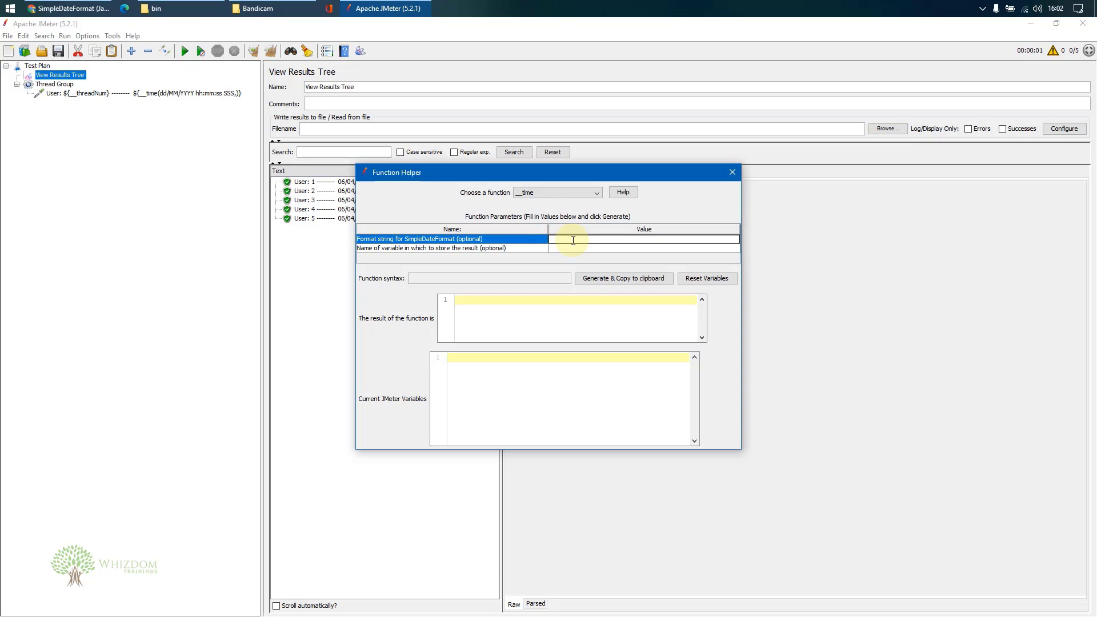
{"action": "type", "text": "aa hh:mm:ss SSS"}
{"action": "left_click", "coordinate": [629, 277]}
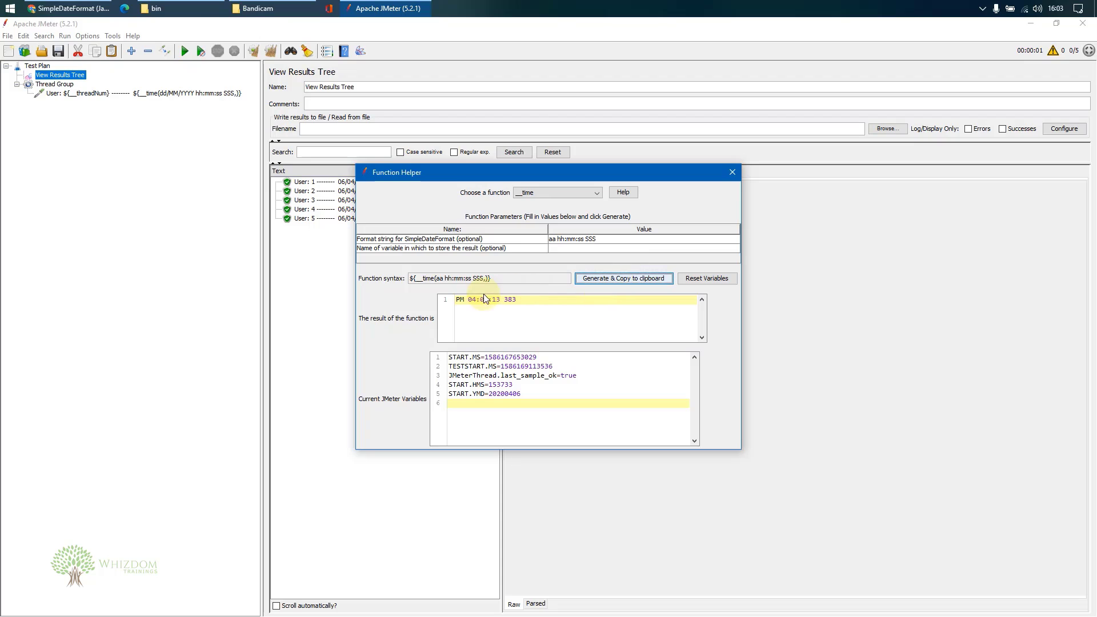
{"action": "left_click_drag", "start_coordinate": [521, 300], "coordinate": [428, 299]}
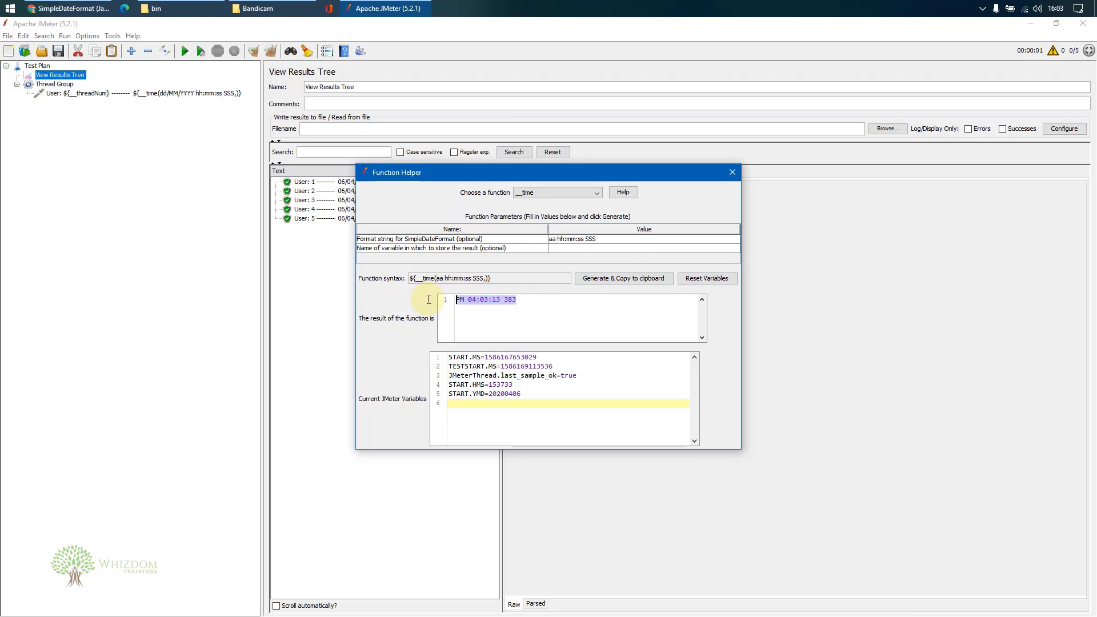
Step: Move the AM/PM marker to the end, making the format string "hh:mm:ss SSS aa", and generate the function again
{"action": "double_click", "coordinate": [558, 240]}
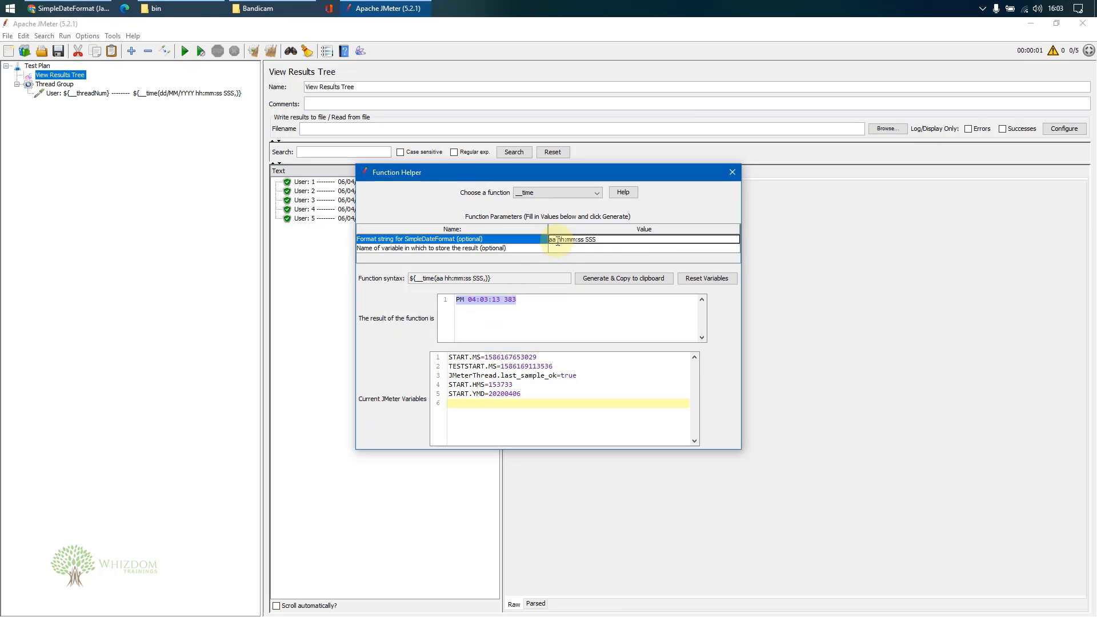
{"action": "key", "text": "BackSpace"}
{"action": "key", "text": "BackSpace"}
{"action": "key", "text": "BackSpace"}
{"action": "left_click", "coordinate": [607, 277]}
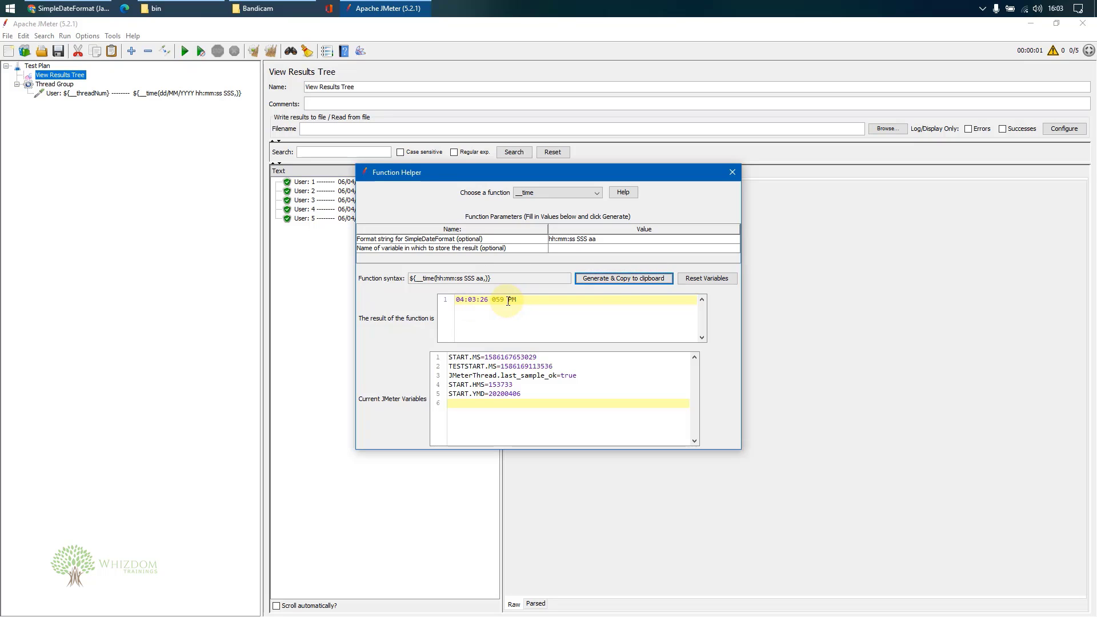
Step: Remove the milliseconds so the format string is "hh:mm:ss aa", regenerate the function and highlight its result
{"action": "double_click", "coordinate": [585, 240]}
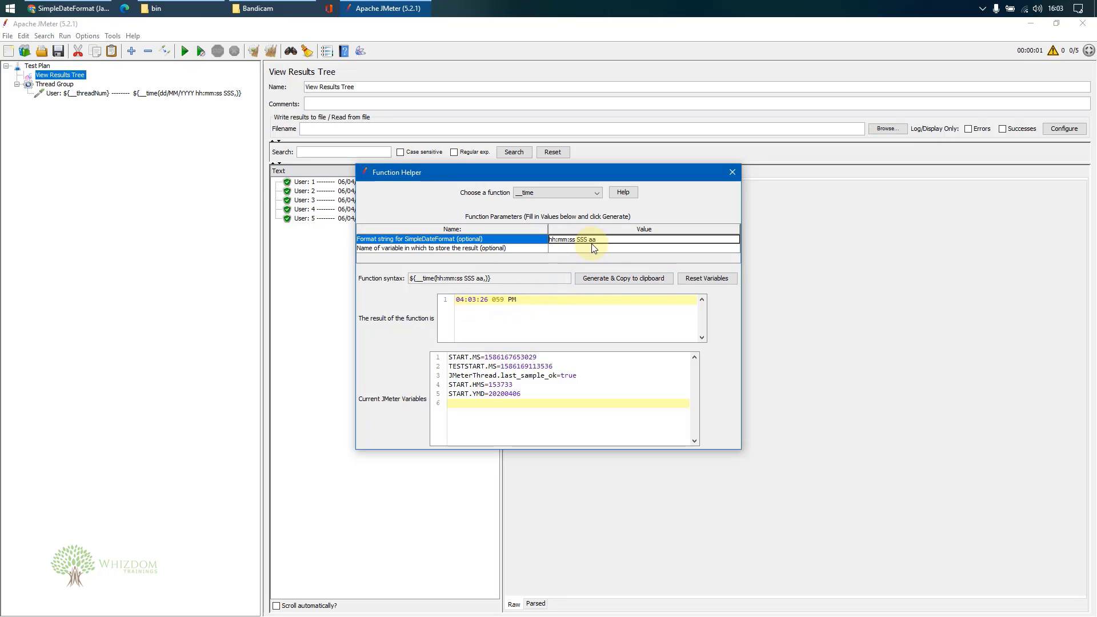
{"action": "key", "text": "BackSpace"}
{"action": "left_click", "coordinate": [599, 280]}
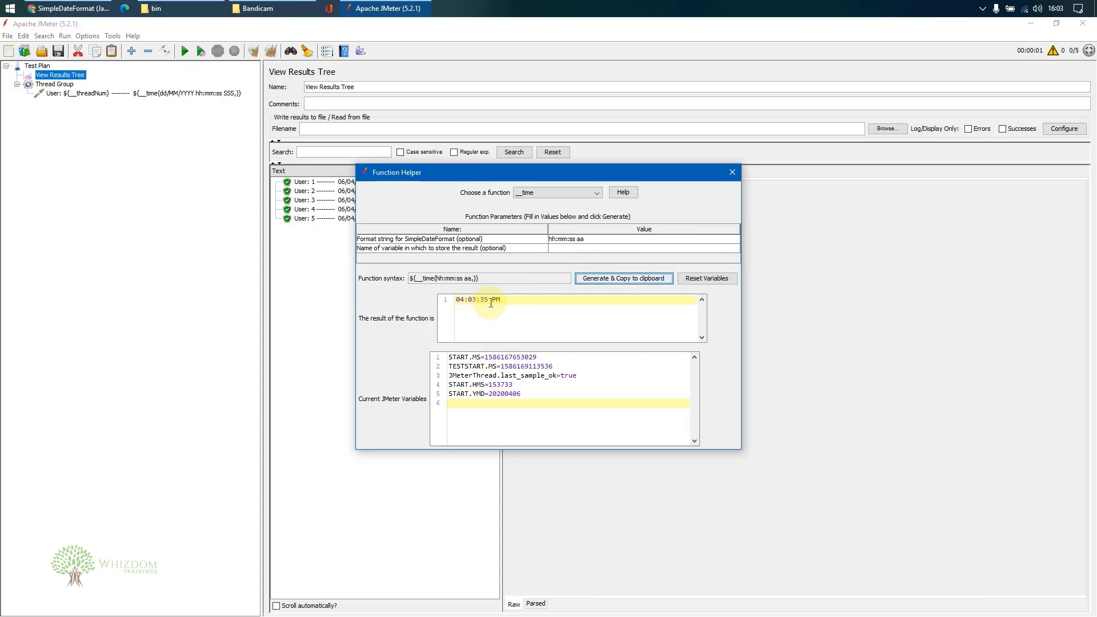
{"action": "left_click", "coordinate": [512, 300]}
{"action": "left_click_drag", "start_coordinate": [512, 300], "coordinate": [452, 300]}
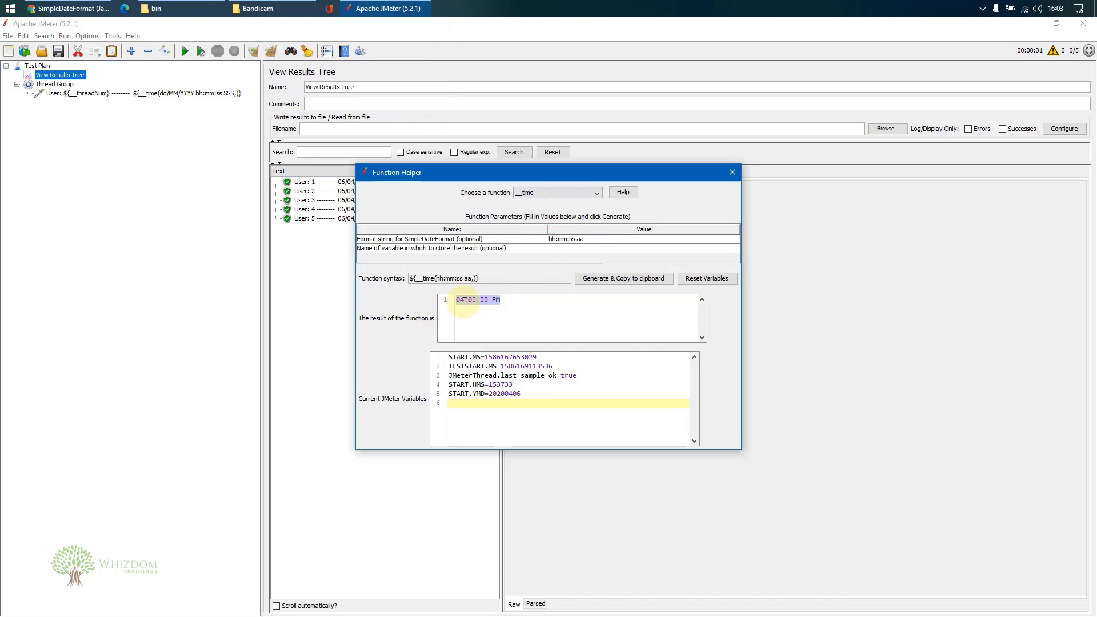
Step: Switch to the SimpleDateFormat documentation in Chrome and look up the pattern letter for hour in day (0-23)
{"action": "left_click", "coordinate": [39, 5]}
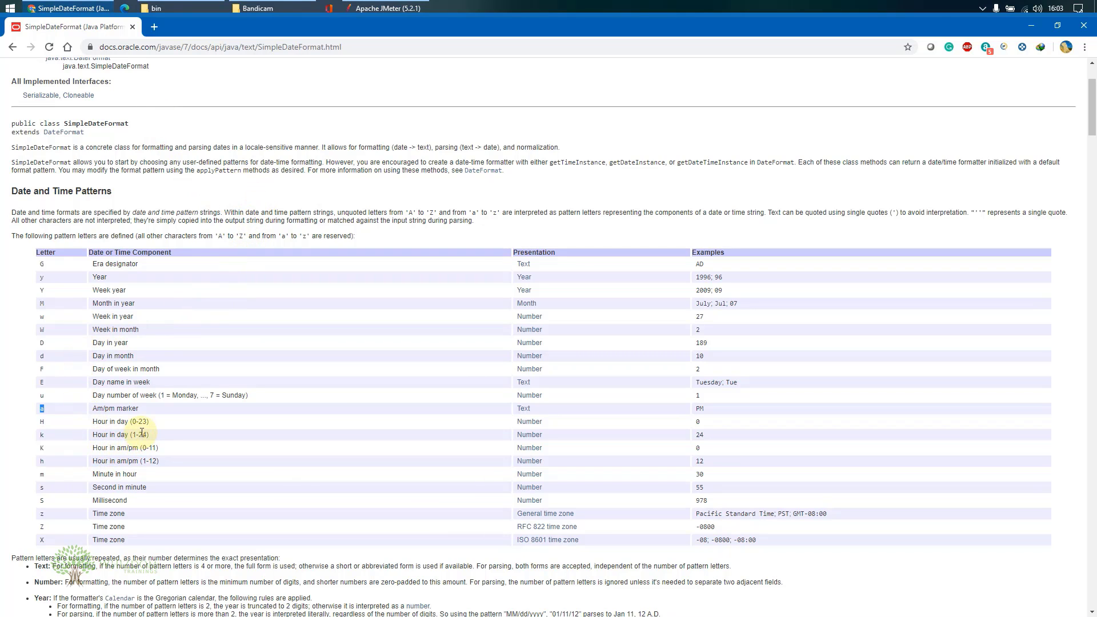
{"action": "left_click_drag", "start_coordinate": [63, 424], "coordinate": [32, 420]}
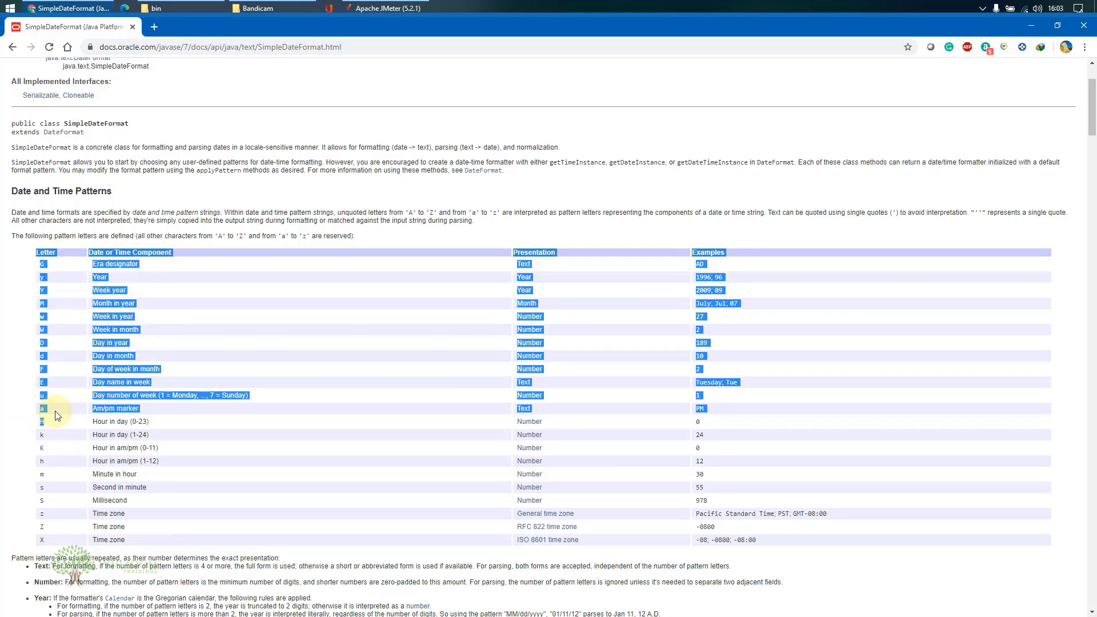
{"action": "left_click", "coordinate": [32, 420]}
Step: Return to JMeter, set the __time format string to the 24-hour pattern "HH:mm:ss" and generate the function
{"action": "left_click", "coordinate": [345, 5]}
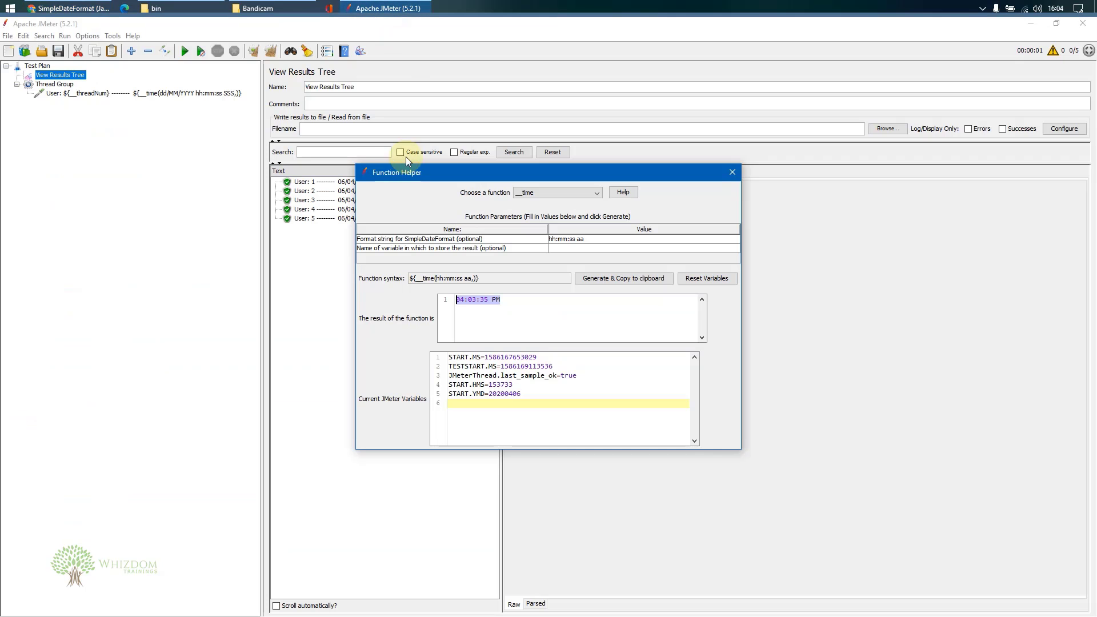
{"action": "left_click", "coordinate": [553, 239]}
{"action": "left_click", "coordinate": [554, 240]}
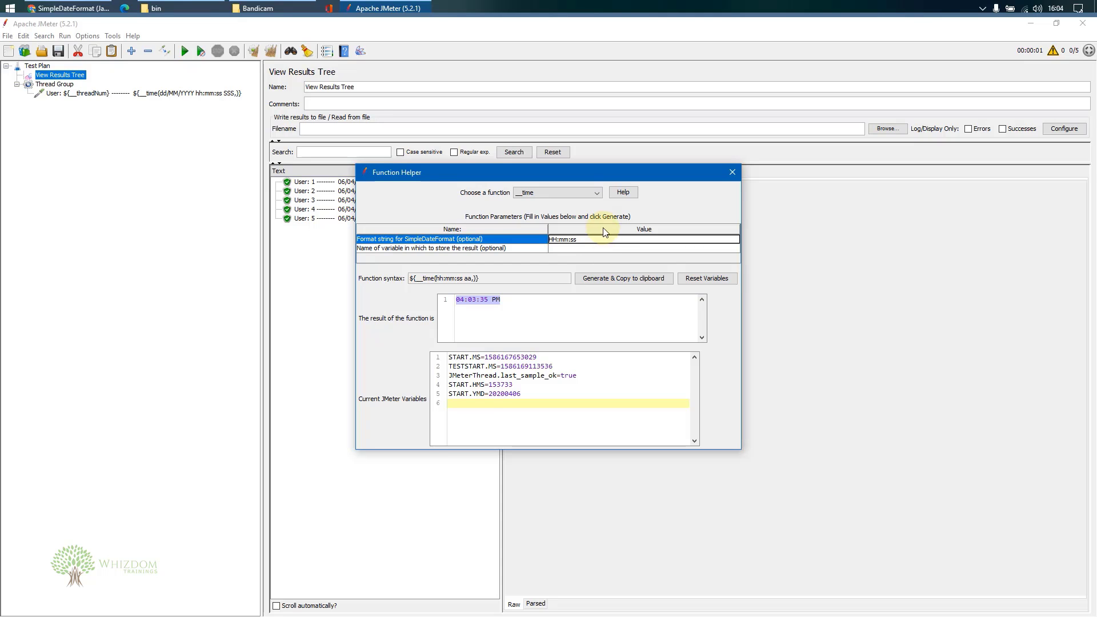
{"action": "left_click", "coordinate": [605, 284]}
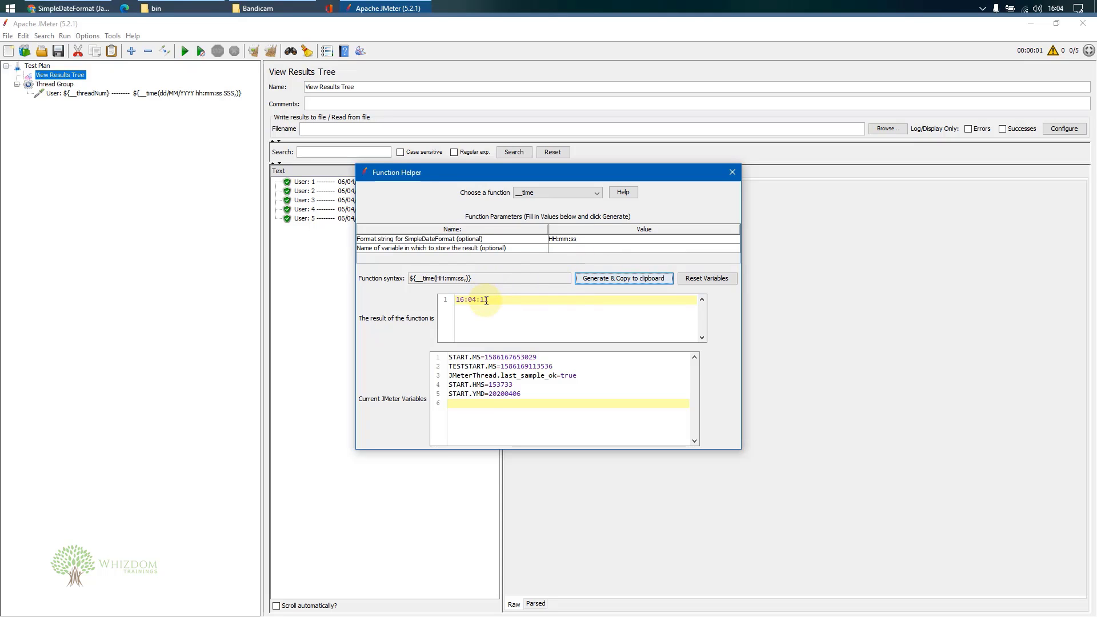